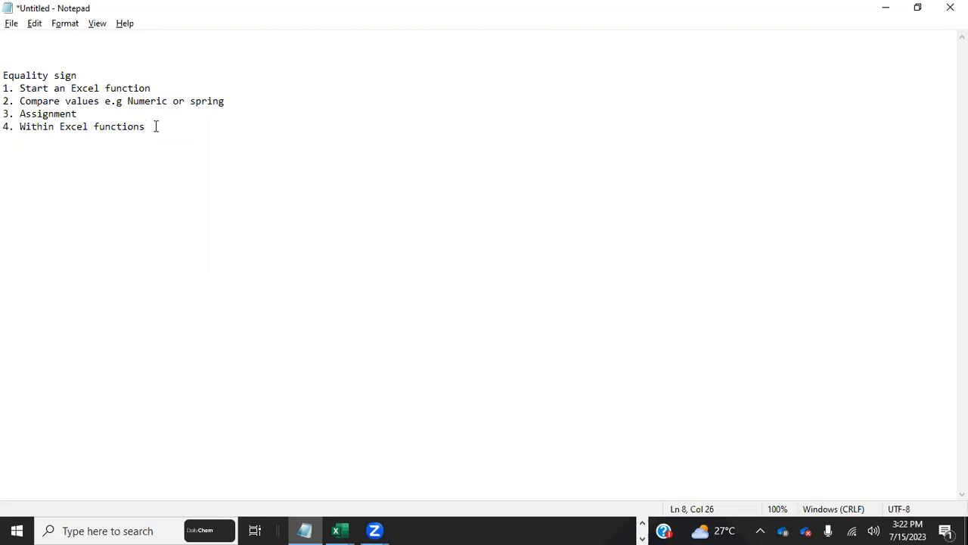
# Switch to the Excel workbook and try starting a SUM or SUMIF formula in cell H2.
pyautogui.hotkey('alt', 'Tab')
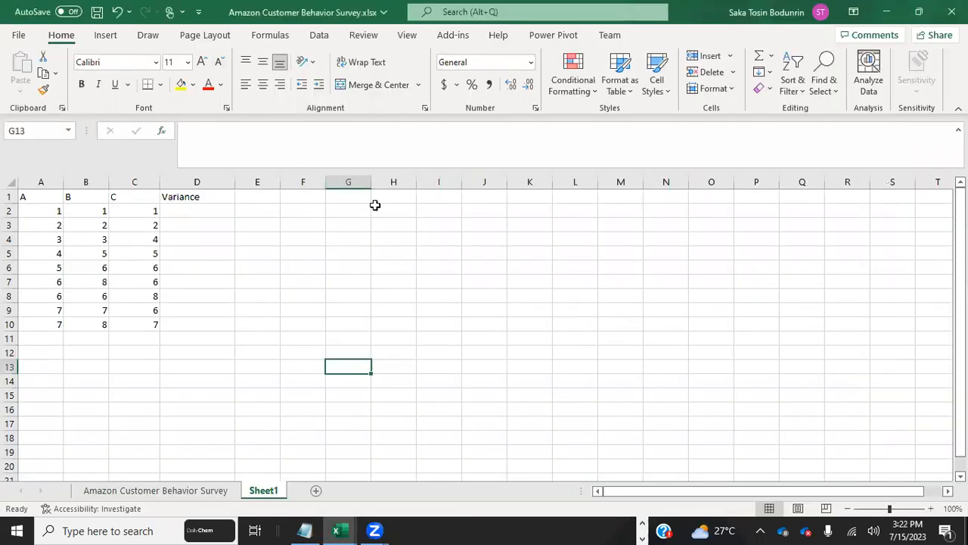
pyautogui.click(387, 211)
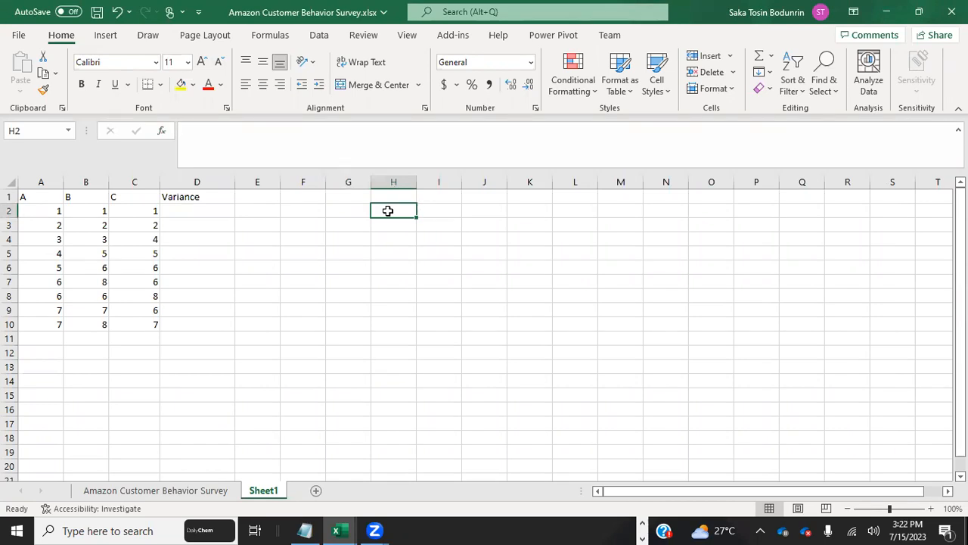
pyautogui.write('=')
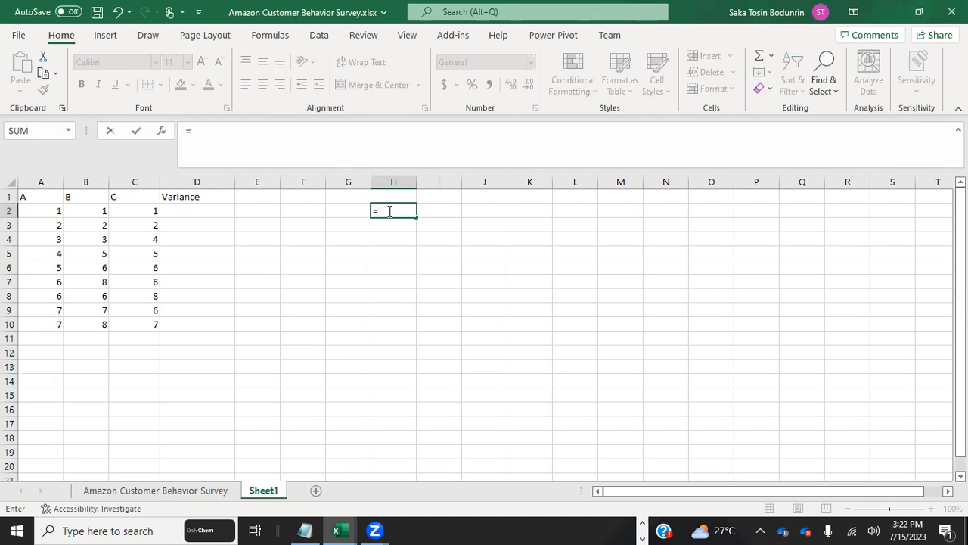
pyautogui.write('sum')
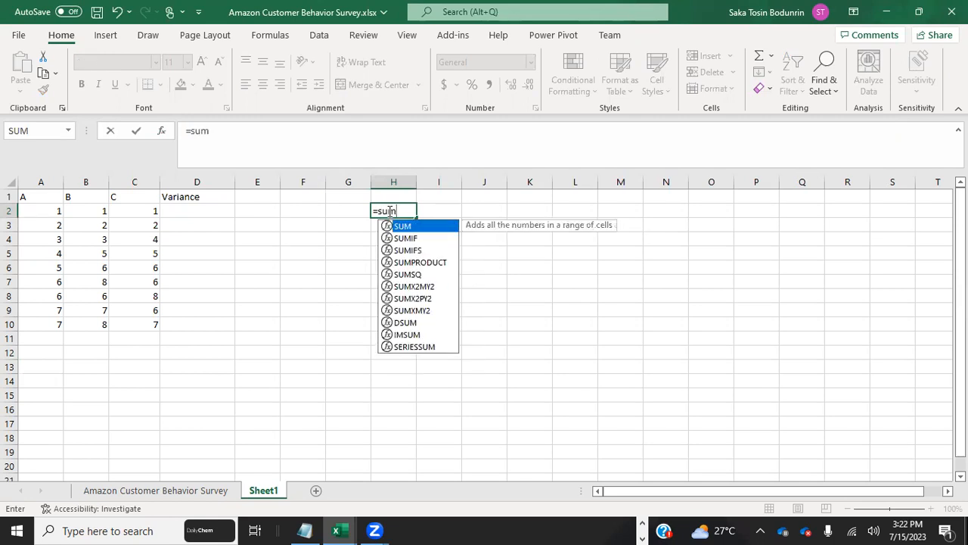
pyautogui.write('if')
pyautogui.press('BackSpace')
pyautogui.press('BackSpace')
pyautogui.press('BackSpace')
pyautogui.press('BackSpace')
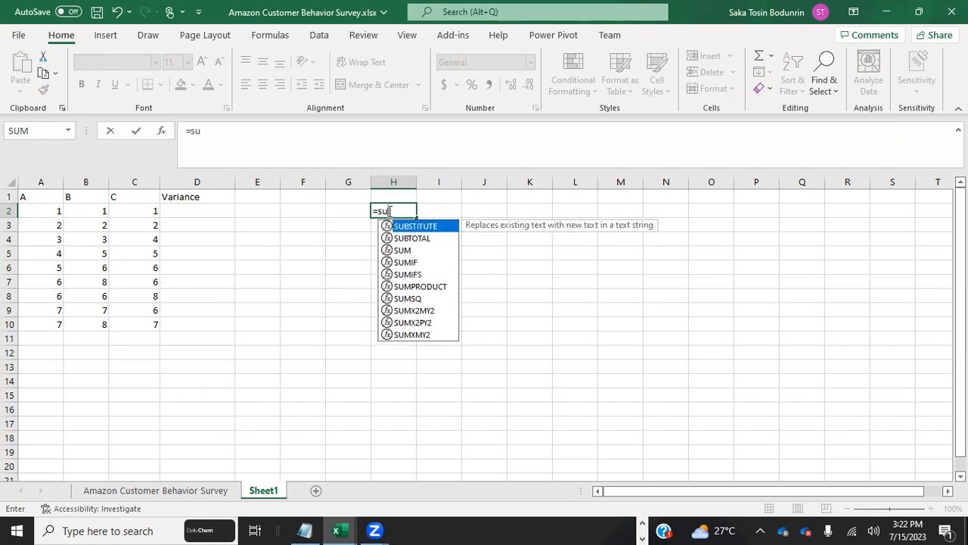
pyautogui.press('BackSpace')
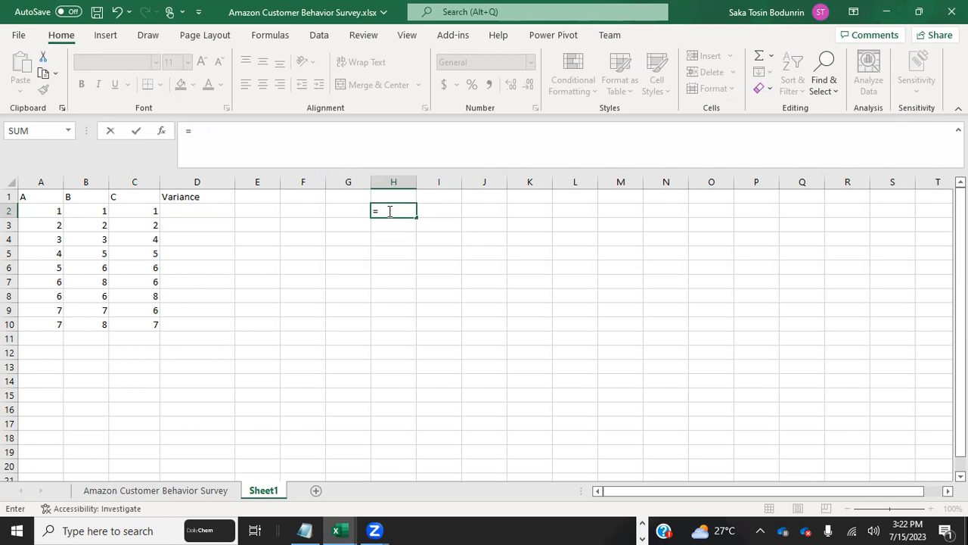
# Try starting AVERAGE, OR and IF formulas in cell H2, and clear the entry.
pyautogui.write('aver')
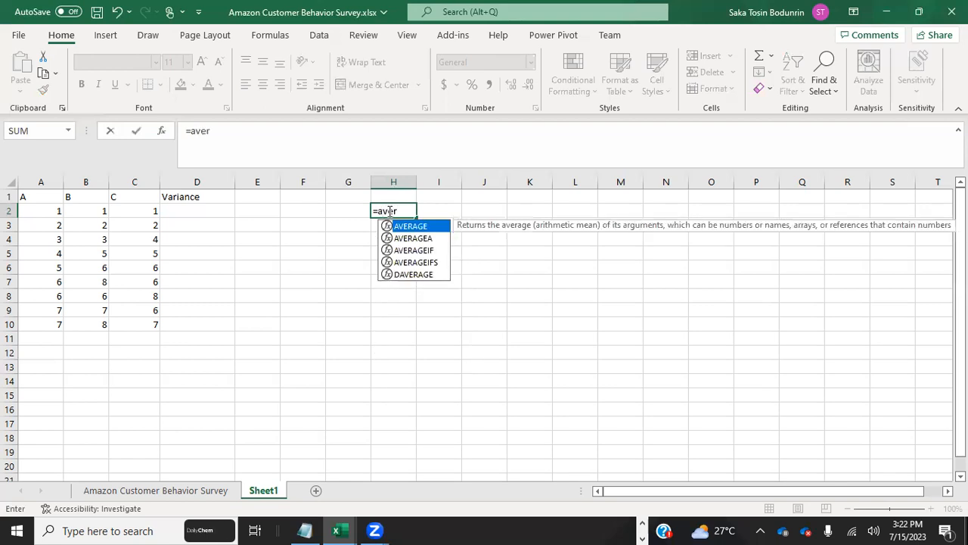
pyautogui.press('BackSpace')
pyautogui.press('BackSpace')
pyautogui.press('BackSpace')
pyautogui.press('BackSpace')
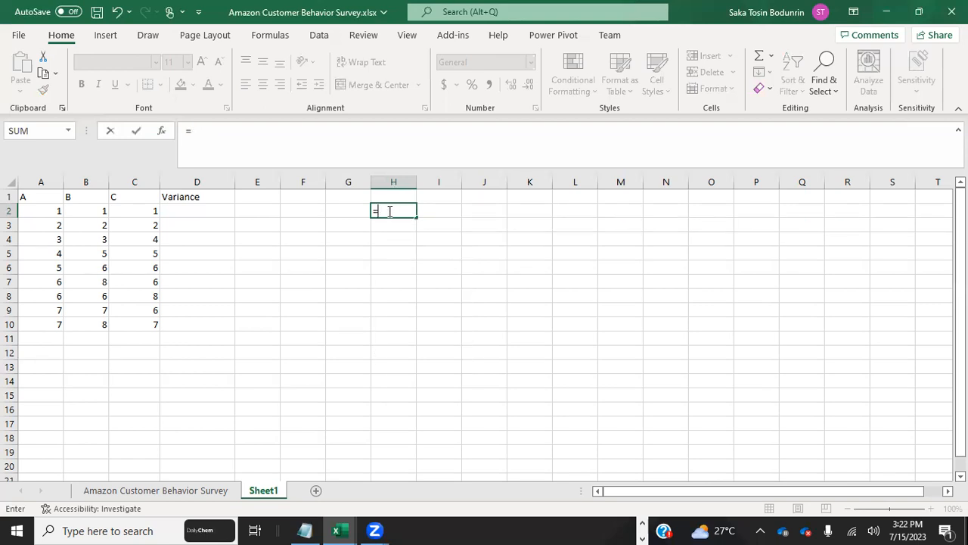
pyautogui.write('or')
pyautogui.press('BackSpace')
pyautogui.press('BackSpace')
pyautogui.write('if')
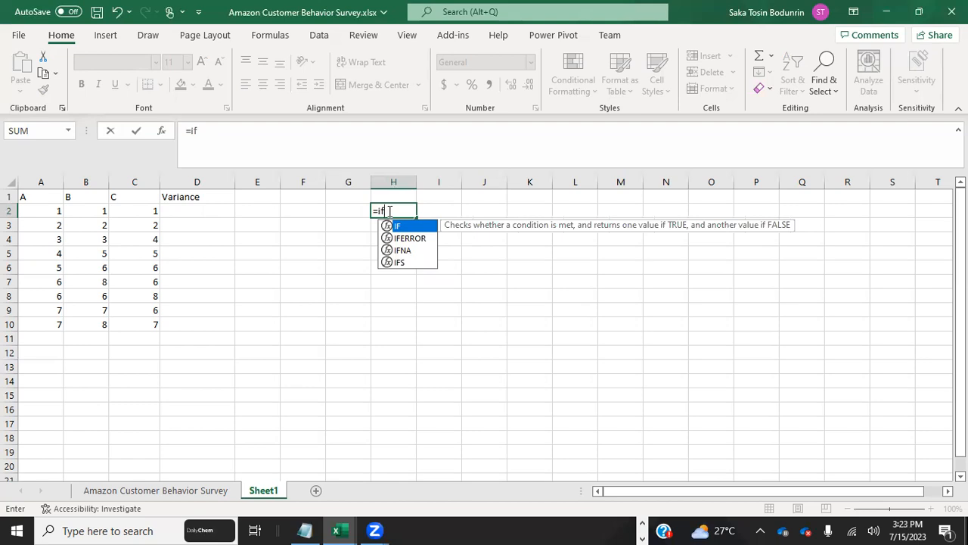
pyautogui.press('BackSpace')
pyautogui.press('BackSpace')
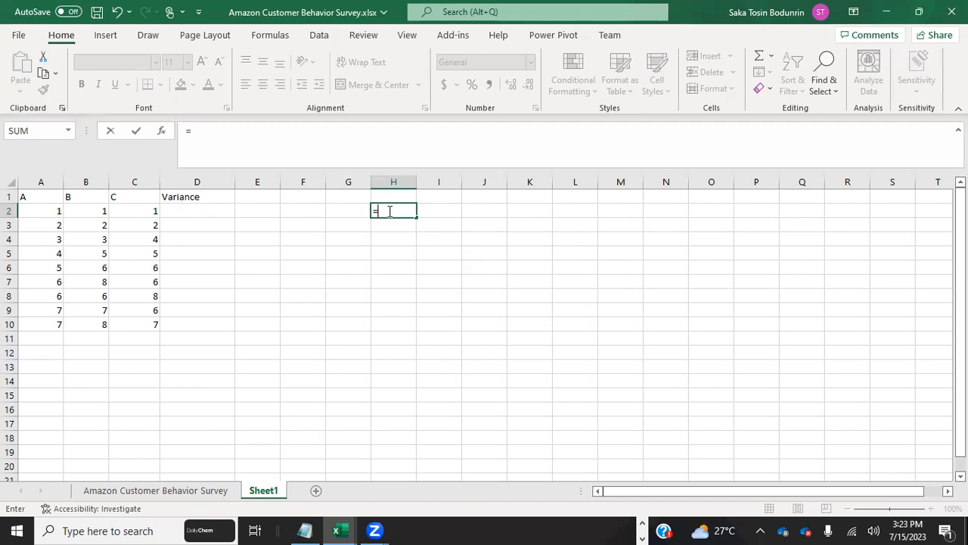
pyautogui.press('BackSpace')
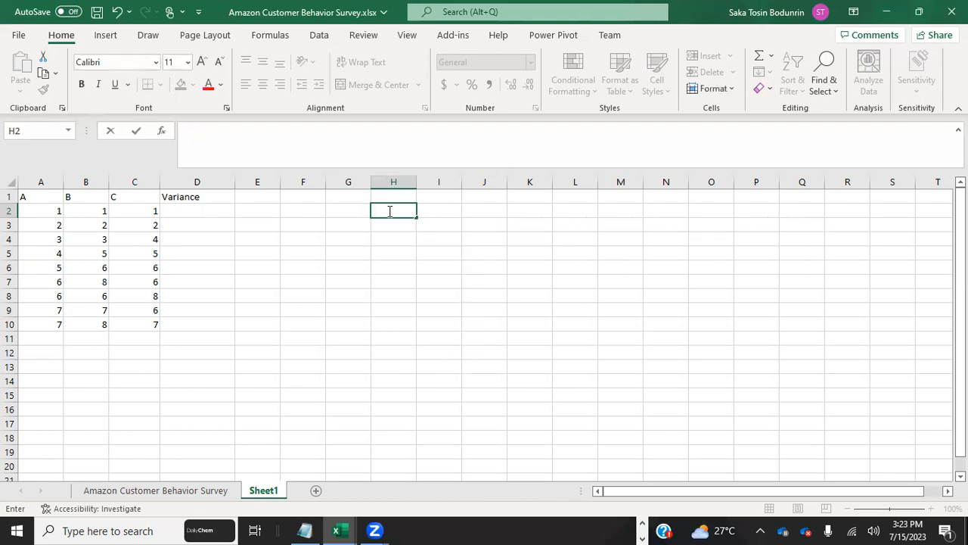
pyautogui.click(437, 213)
pyautogui.click(394, 210)
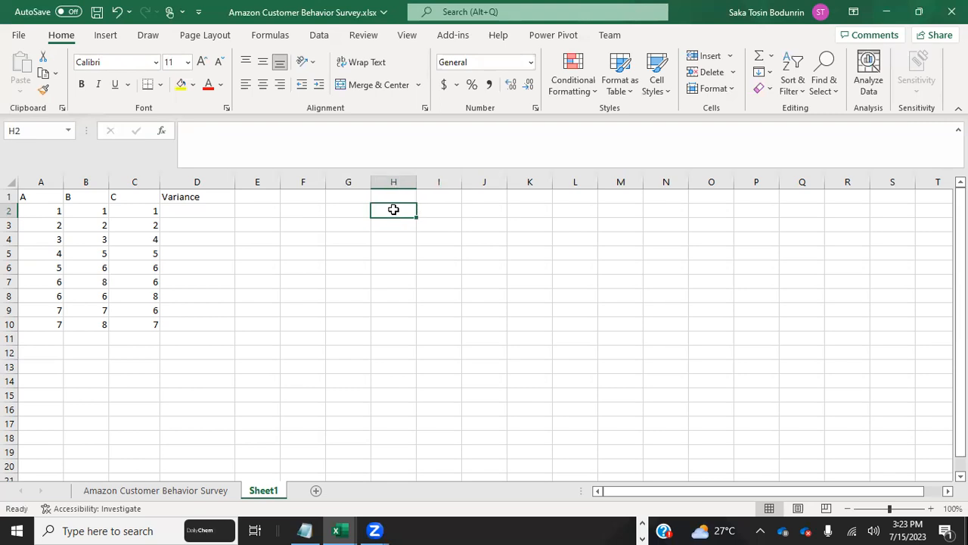
# Enter the text "Match" in cell H2.
pyautogui.write('mtac')
pyautogui.press('BackSpace')
pyautogui.press('BackSpace')
pyautogui.press('BackSpace')
pyautogui.press('BackSpace')
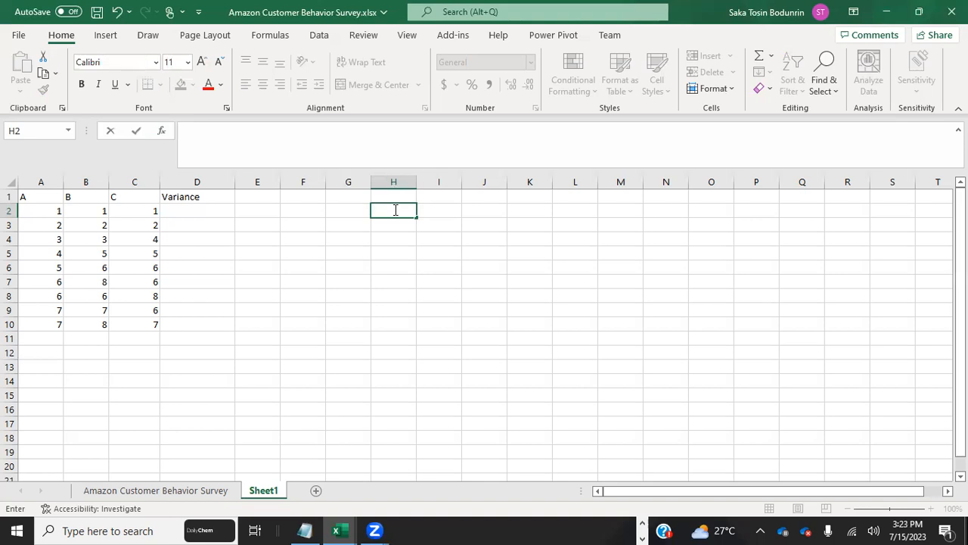
pyautogui.write('Match')
pyautogui.click(405, 235)
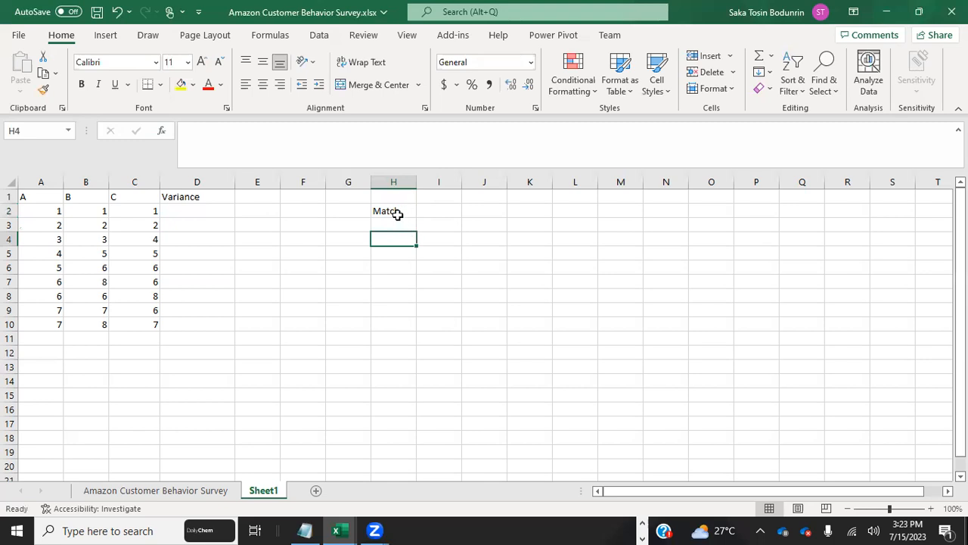
# Try starting a MATCH formula in cell H3 below the text label, and clear the entry.
pyautogui.click(390, 224)
pyautogui.write('=match')
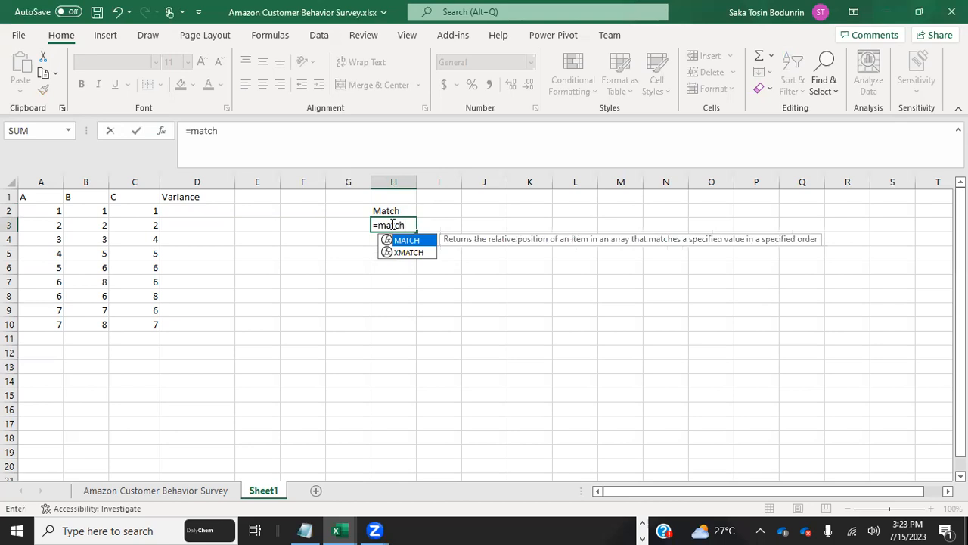
pyautogui.press('BackSpace')
pyautogui.press('BackSpace')
pyautogui.press('BackSpace')
pyautogui.press('BackSpace')
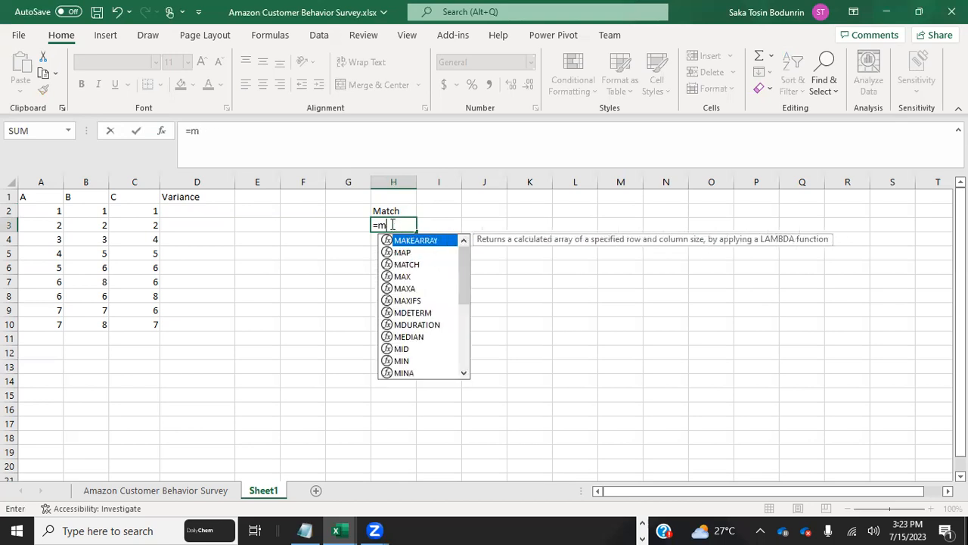
pyautogui.press('BackSpace')
pyautogui.press('BackSpace')
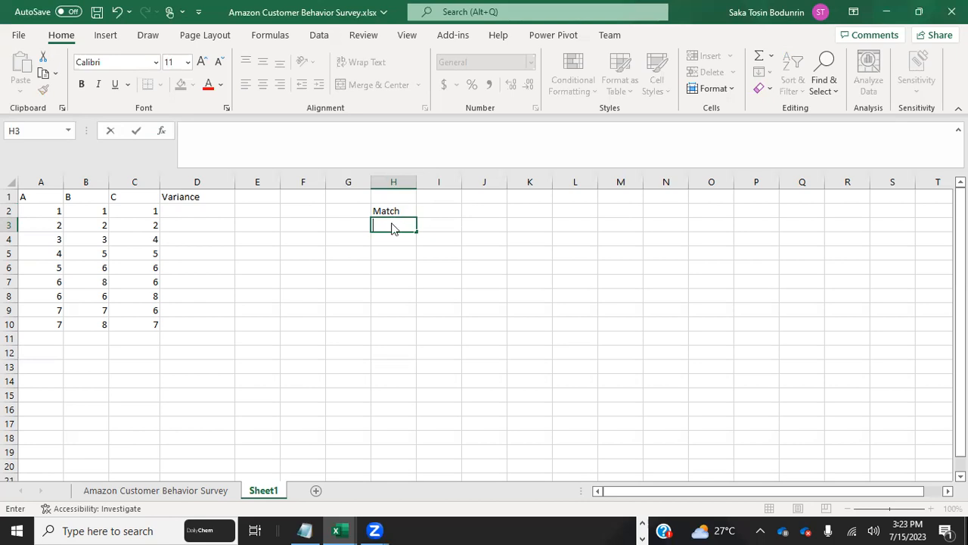
# Check the compare-values item in the Notepad list, return to the Excel workbook and clear the text from cell H2.
pyautogui.hotkey('alt', 'Tab')
pyautogui.click(230, 101)
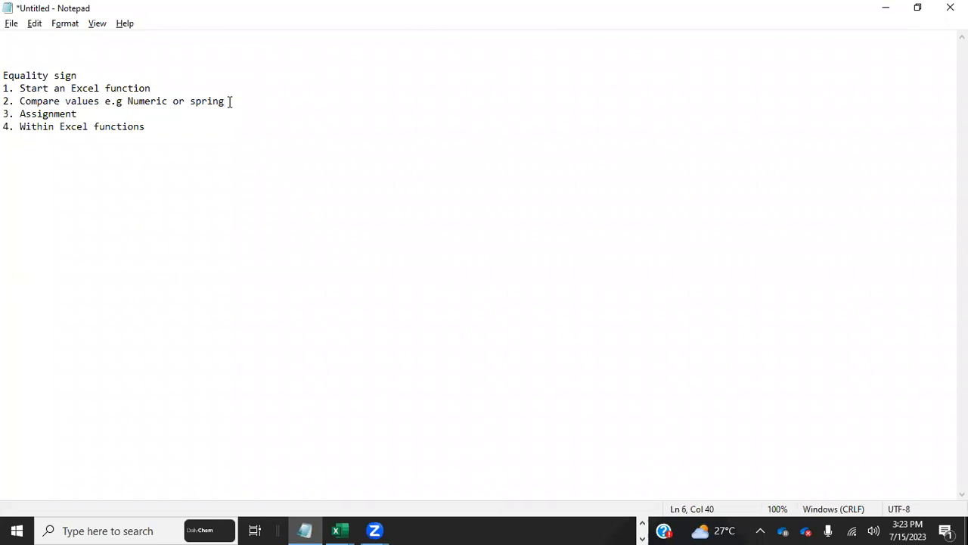
pyautogui.hotkey('alt', 'Tab')
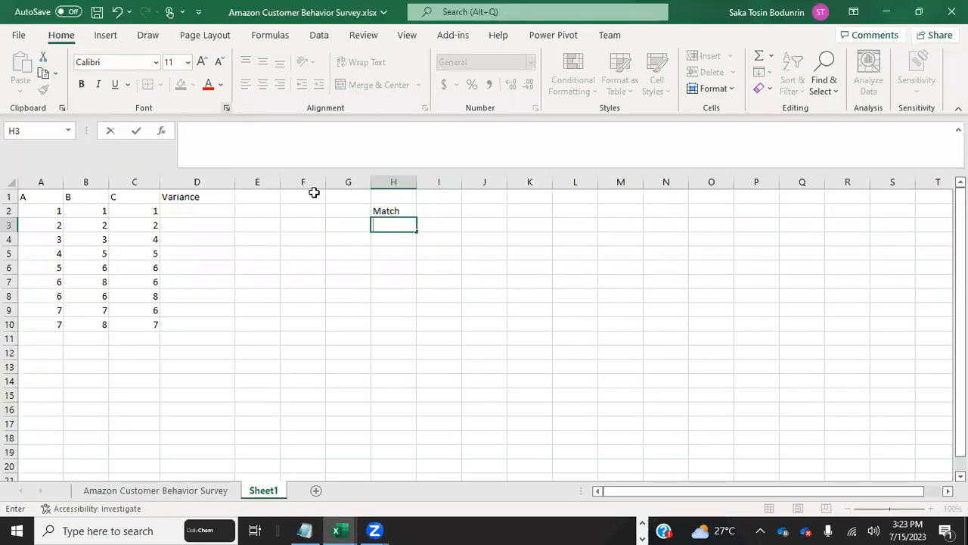
pyautogui.click(380, 212)
pyautogui.press('Delete')
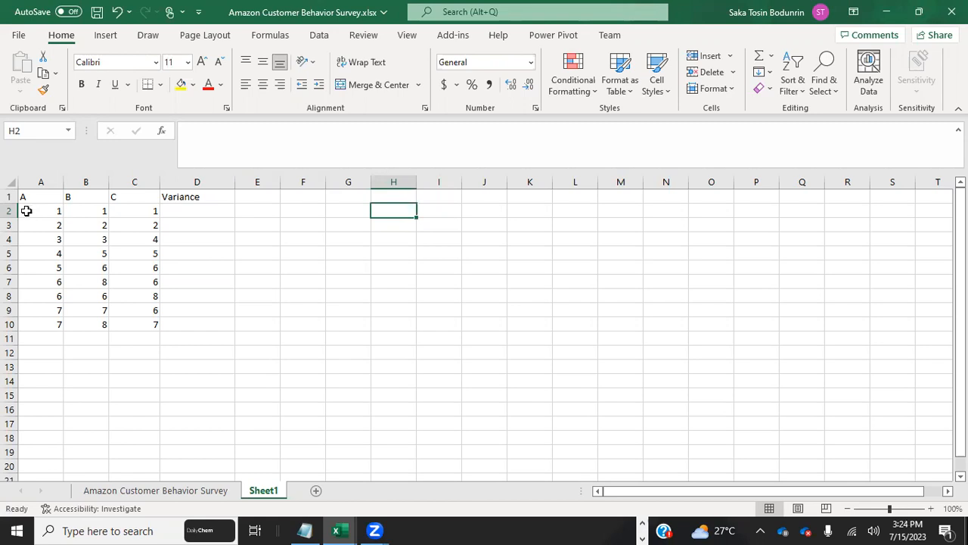
# Examine the values in column A and the headings of columns A and B that are to be compared.
pyautogui.moveTo(31, 211); pyautogui.dragTo(60, 324)
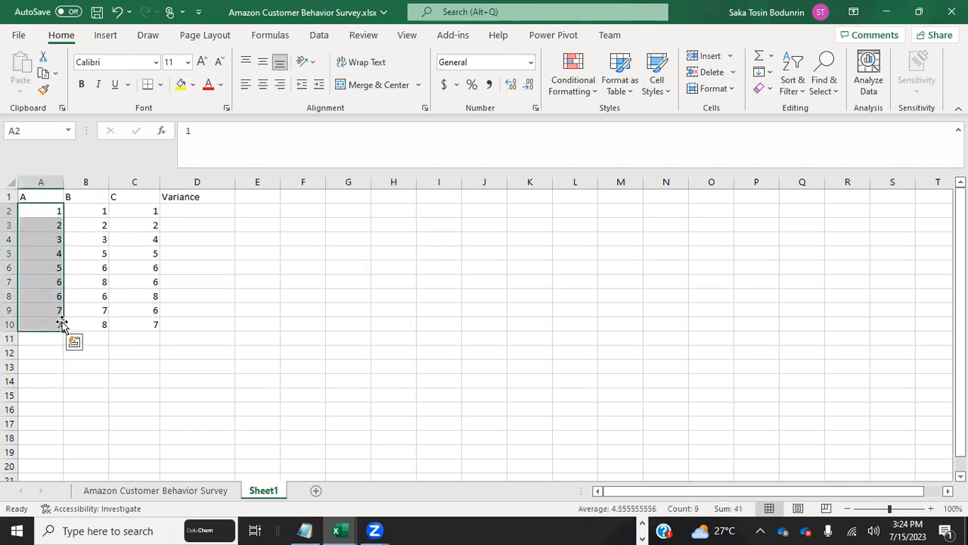
pyautogui.click(190, 337)
pyautogui.click(188, 211)
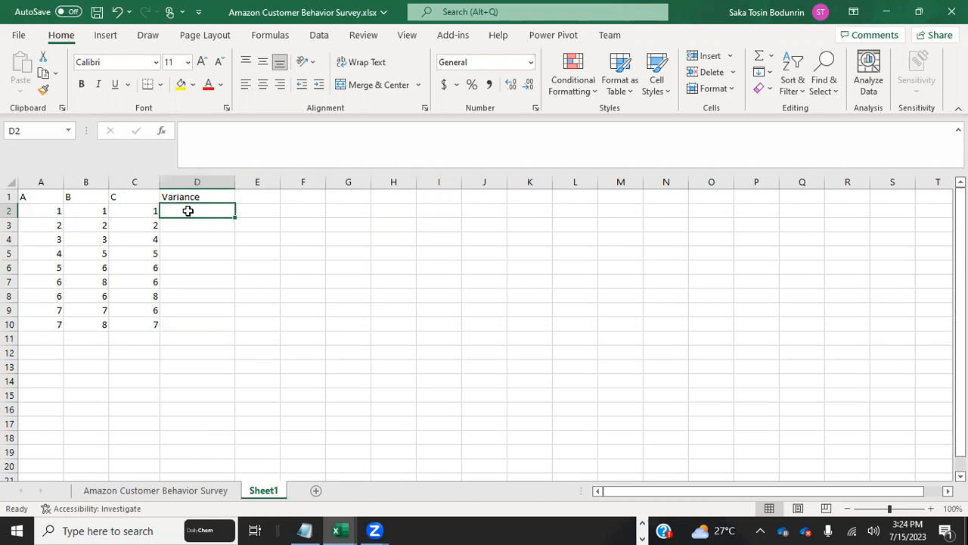
pyautogui.click(40, 197)
pyautogui.click(87, 199)
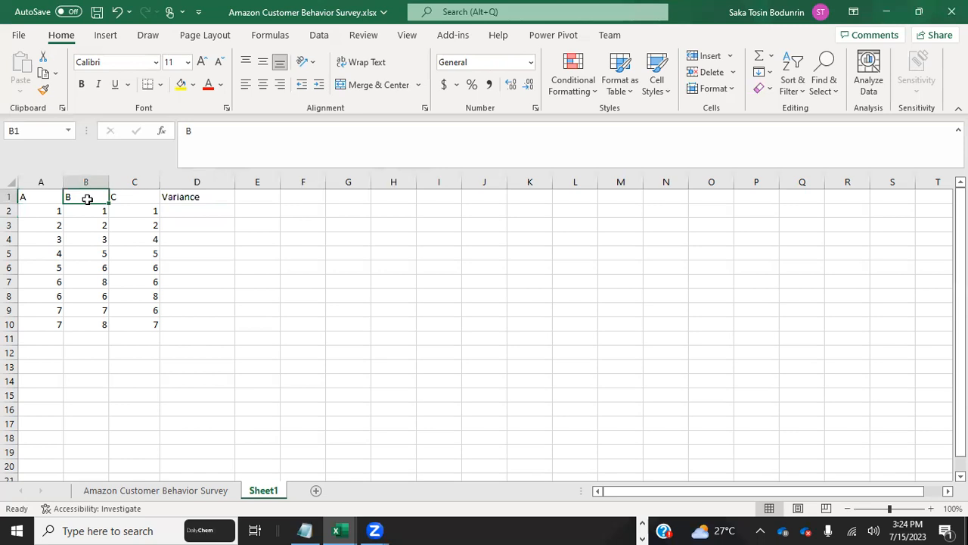
pyautogui.click(36, 198)
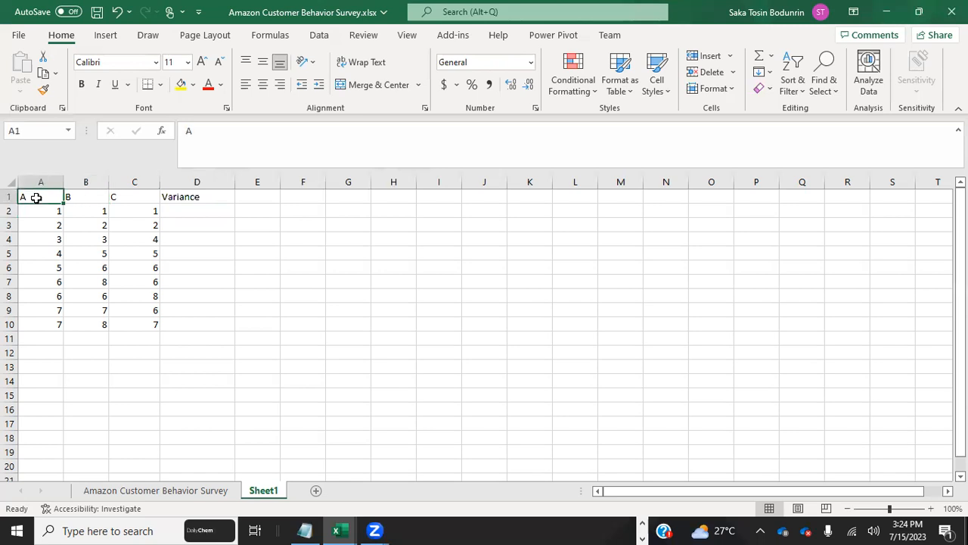
pyautogui.click(89, 198)
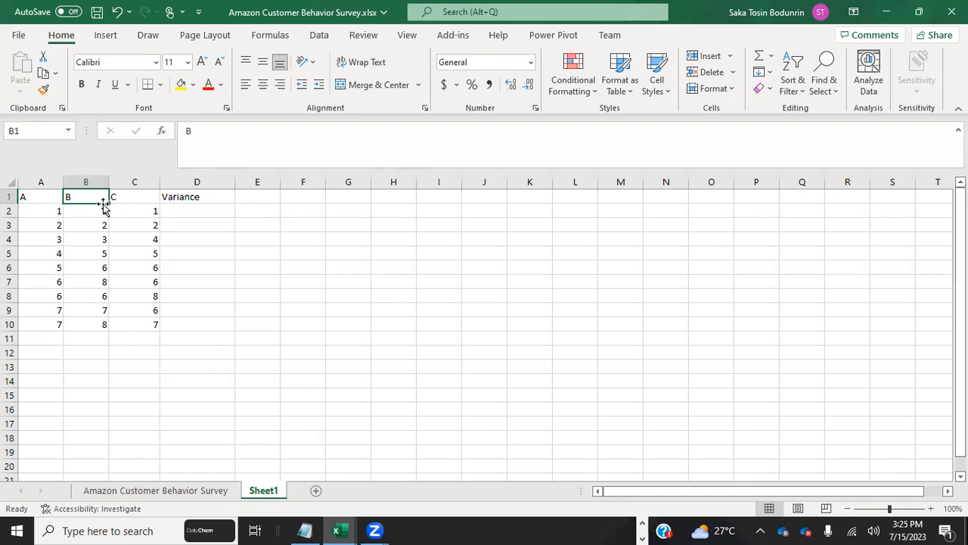
pyautogui.click(45, 195)
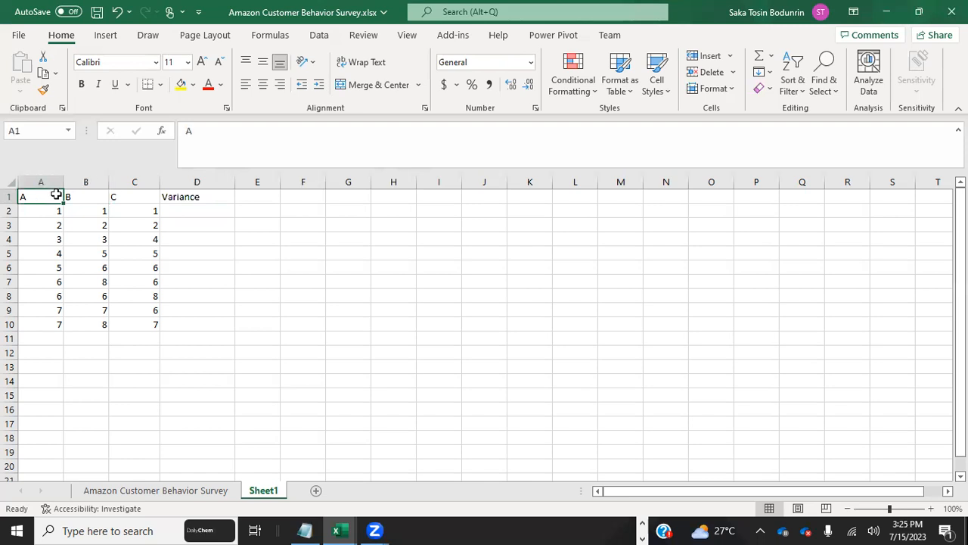
pyautogui.click(76, 197)
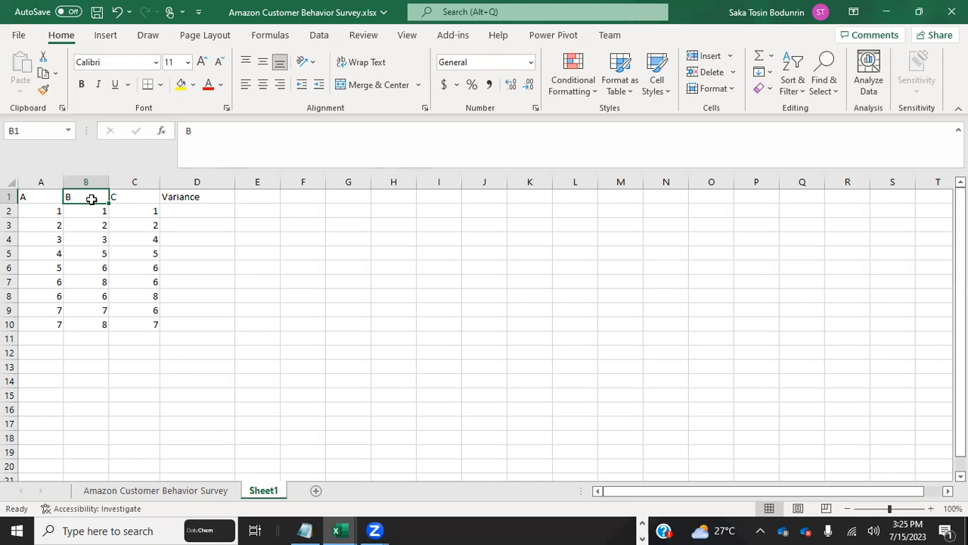
# Enter the formula =A2=B2 in cell D2 under Variance to compare the first values of columns A and B.
pyautogui.click(178, 210)
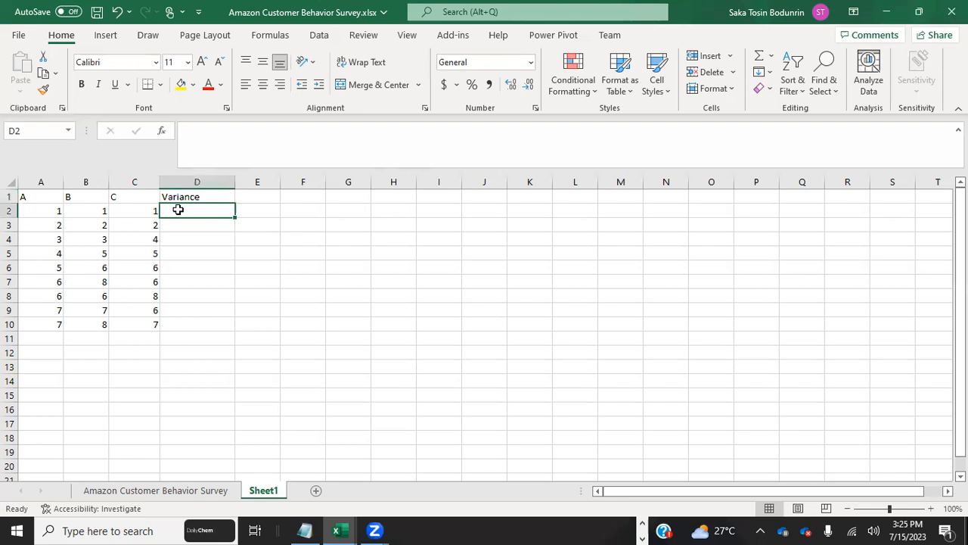
pyautogui.write('=')
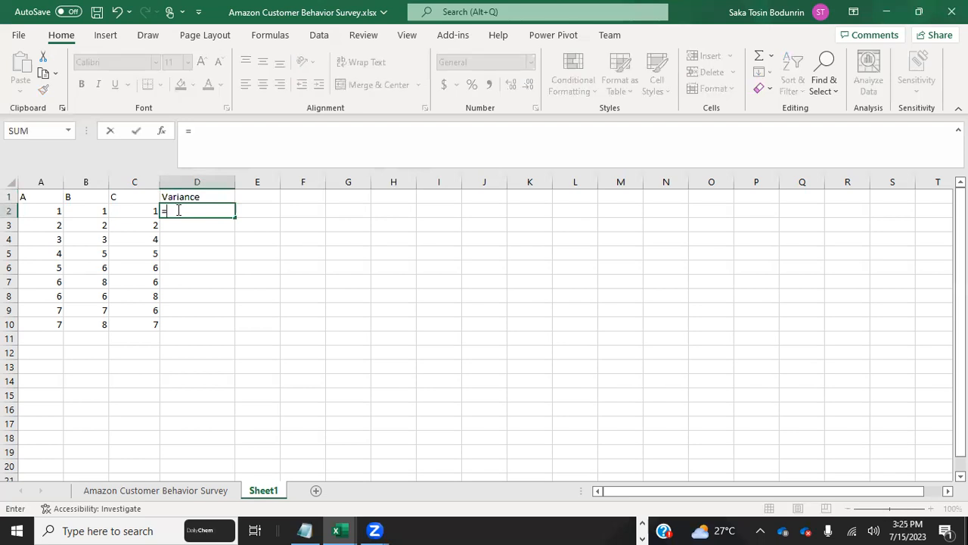
pyautogui.press('BackSpace')
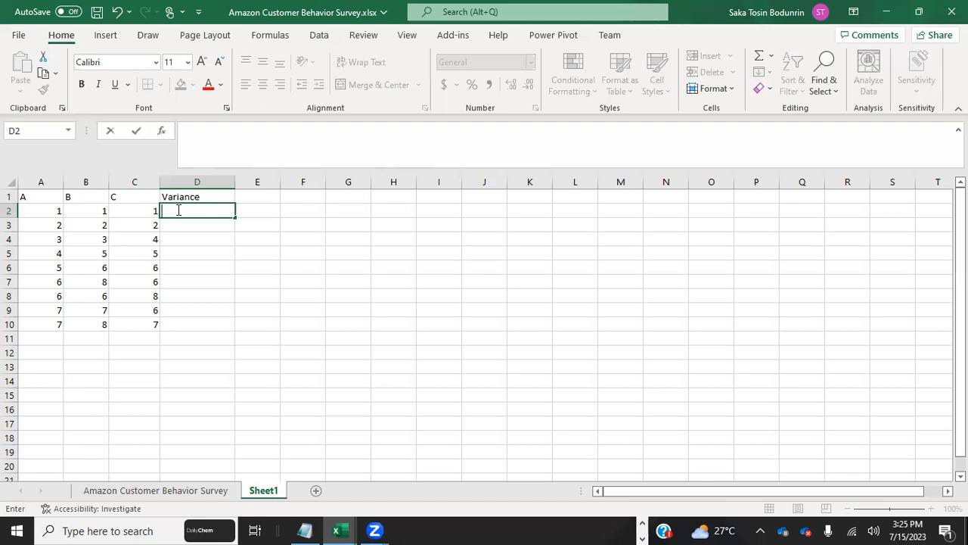
pyautogui.press('F2')
pyautogui.write('=')
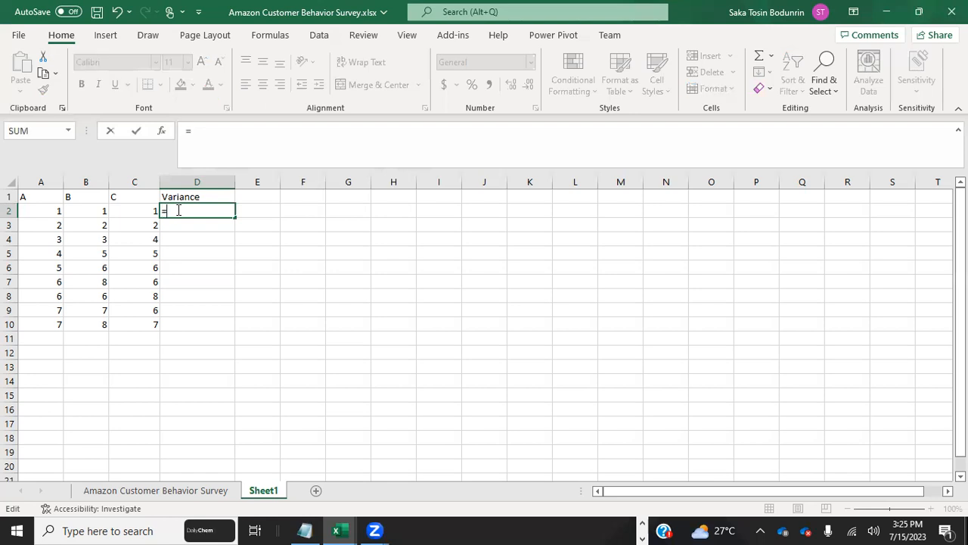
pyautogui.click(36, 210)
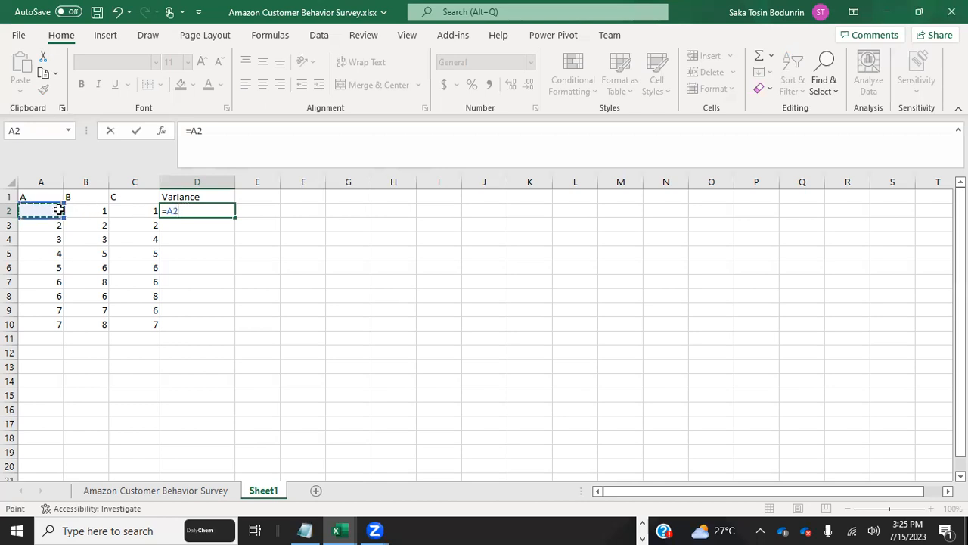
pyautogui.click(179, 211)
pyautogui.write('=')
pyautogui.click(85, 212)
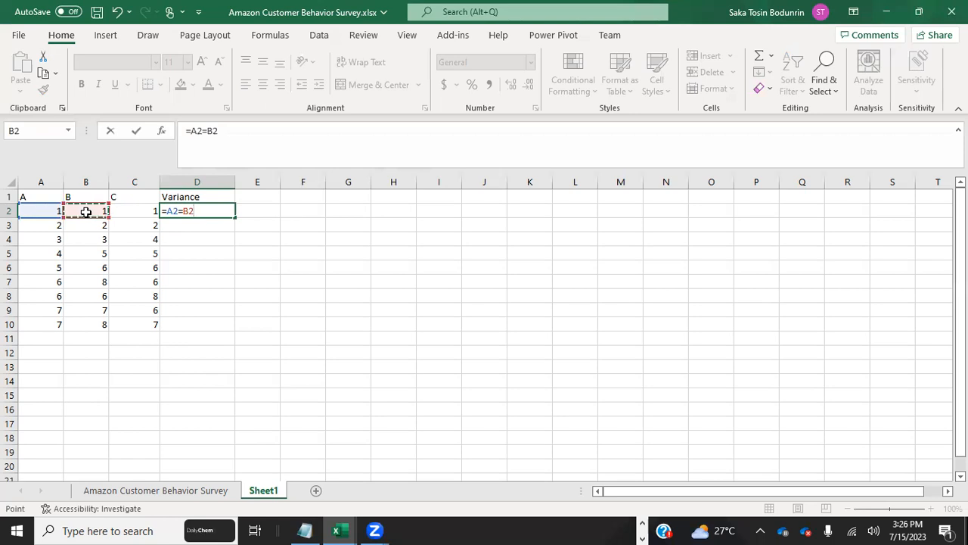
pyautogui.press('Return')
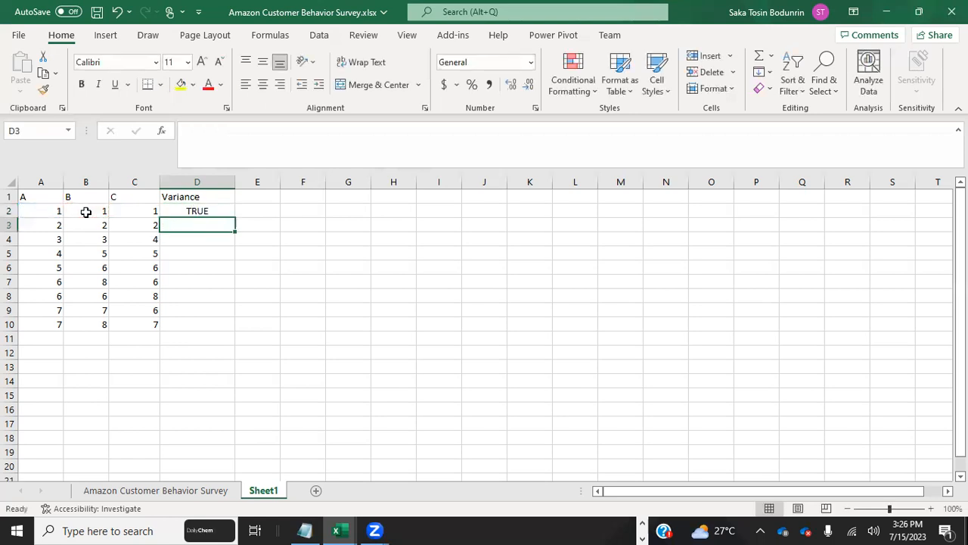
pyautogui.click(188, 211)
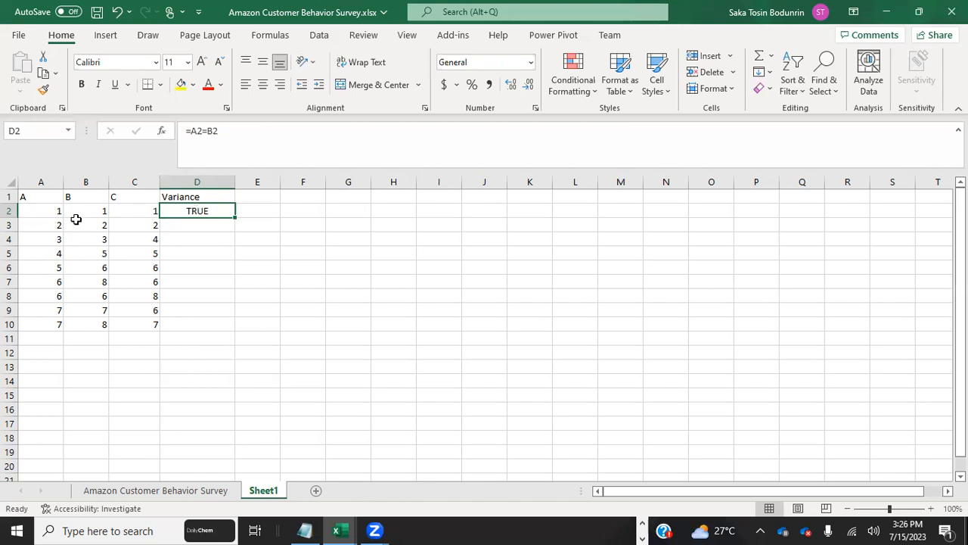
# Enter the formula =A3=B3 in cell D3 and check the two compared values in row 3.
pyautogui.click(203, 224)
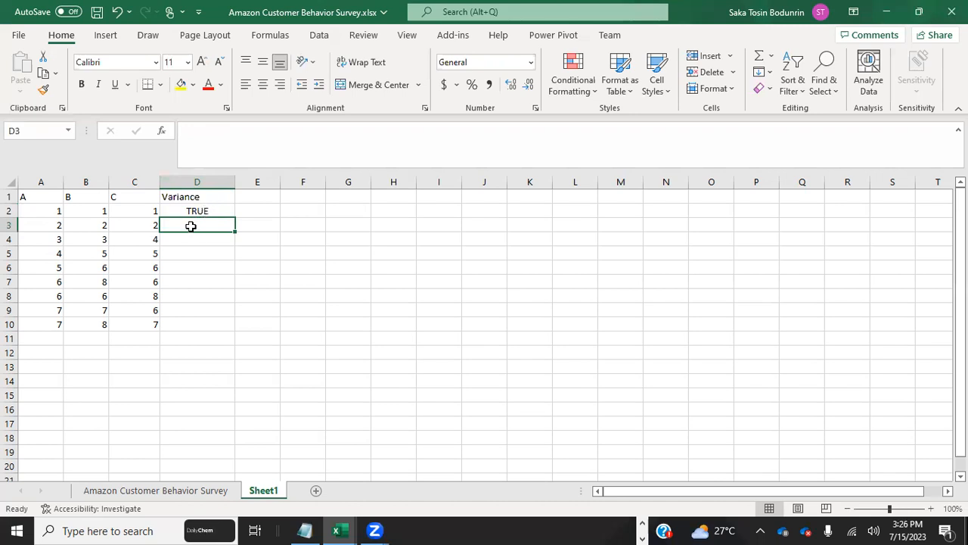
pyautogui.write('=')
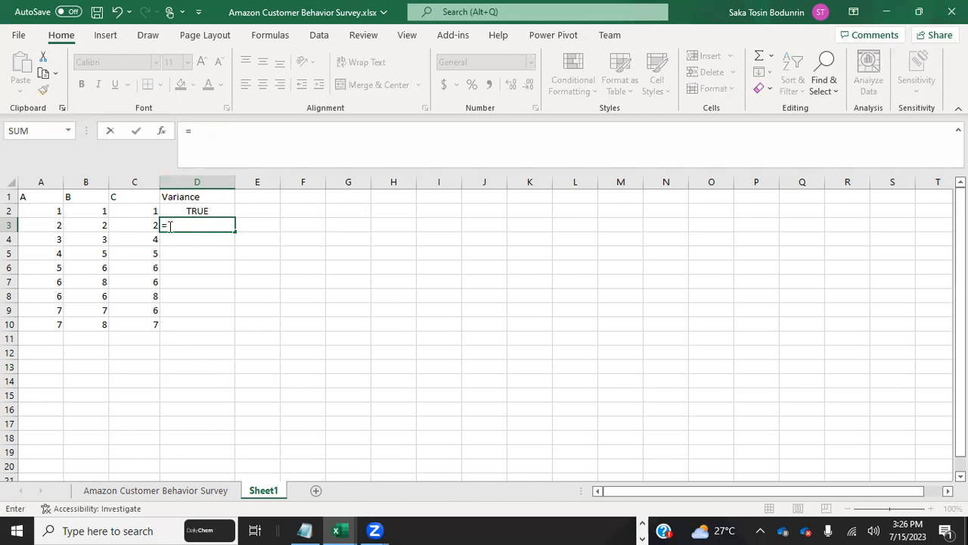
pyautogui.click(45, 224)
pyautogui.write('=')
pyautogui.click(94, 225)
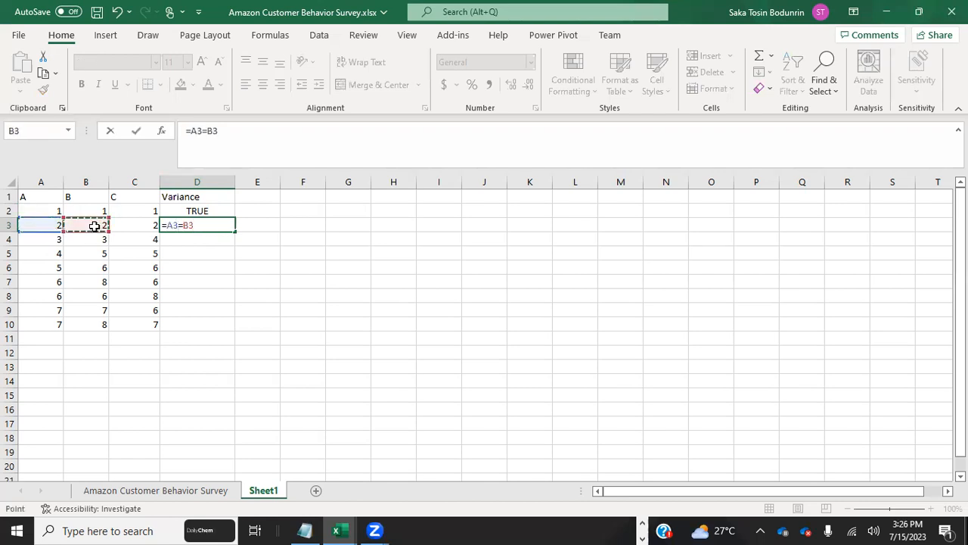
pyautogui.press('Return')
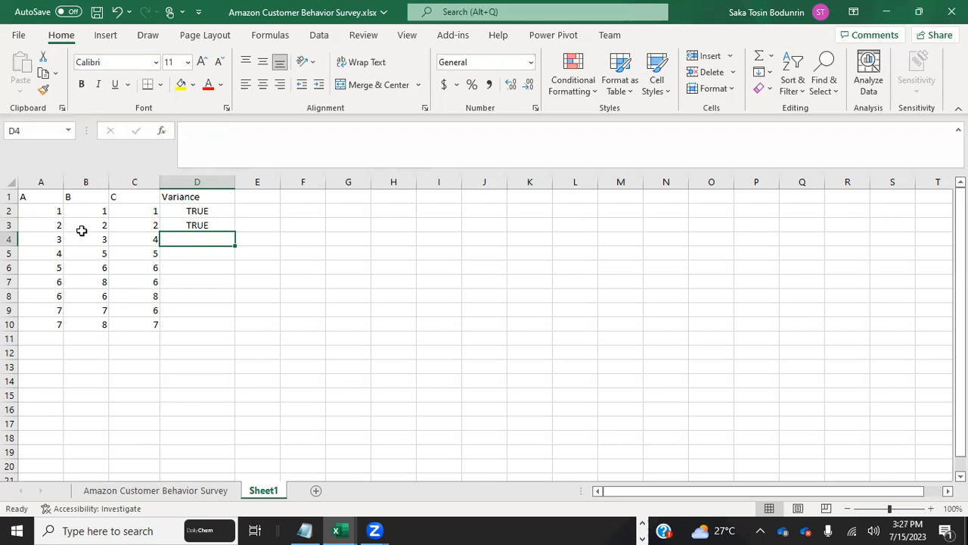
pyautogui.click(38, 225)
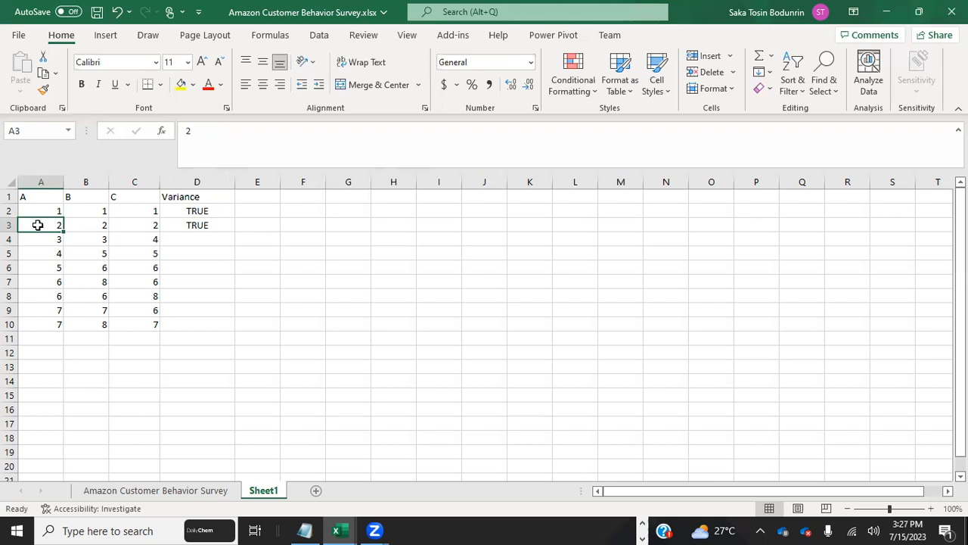
pyautogui.click(94, 226)
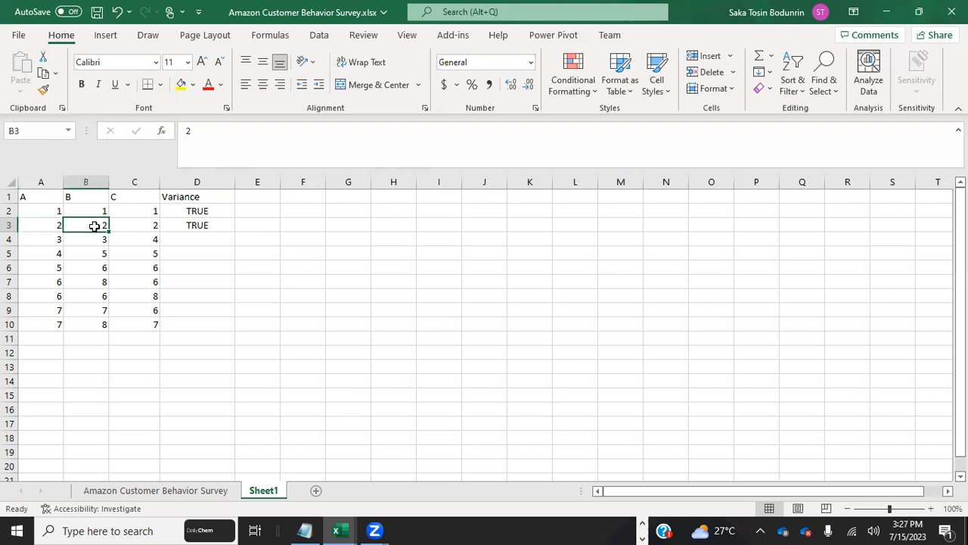
# Enter the formula =A4=B4 in cell D4 to compare the third pair of values.
pyautogui.click(177, 240)
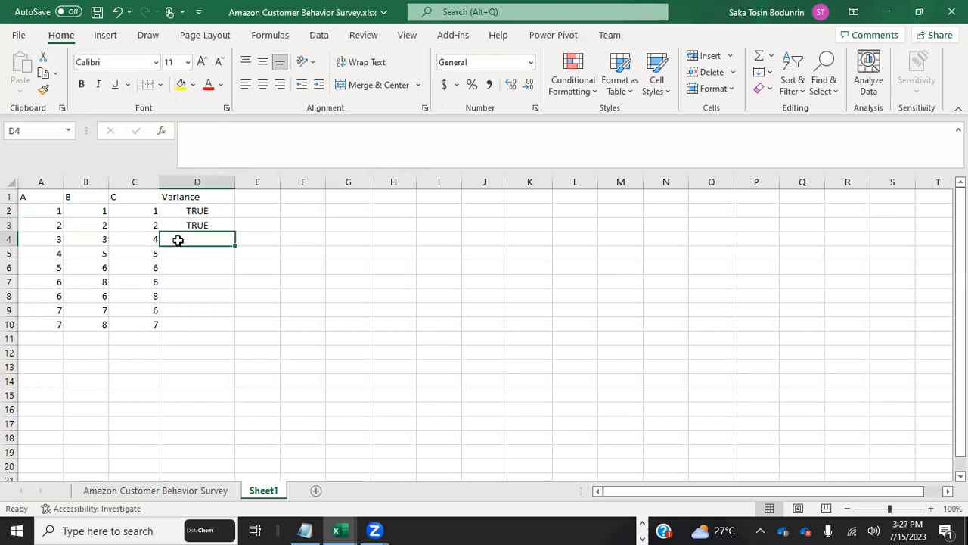
pyautogui.write('=')
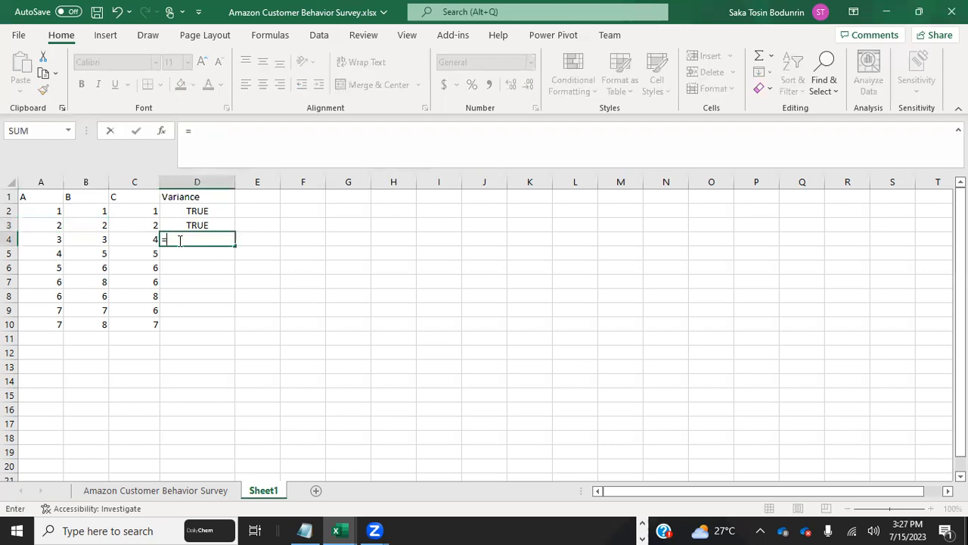
pyautogui.click(41, 239)
pyautogui.write('=')
pyautogui.click(95, 239)
pyautogui.write('=')
pyautogui.click(95, 240)
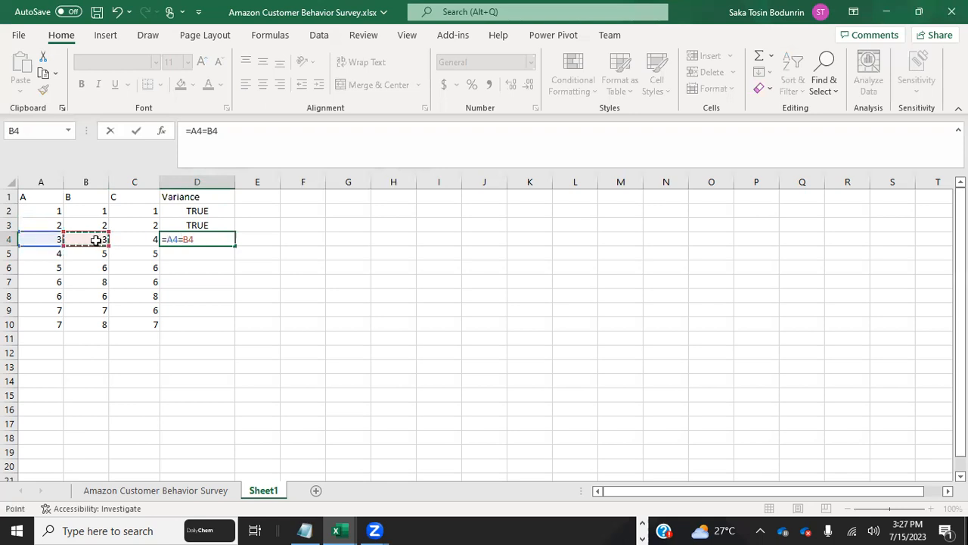
pyautogui.press('Return')
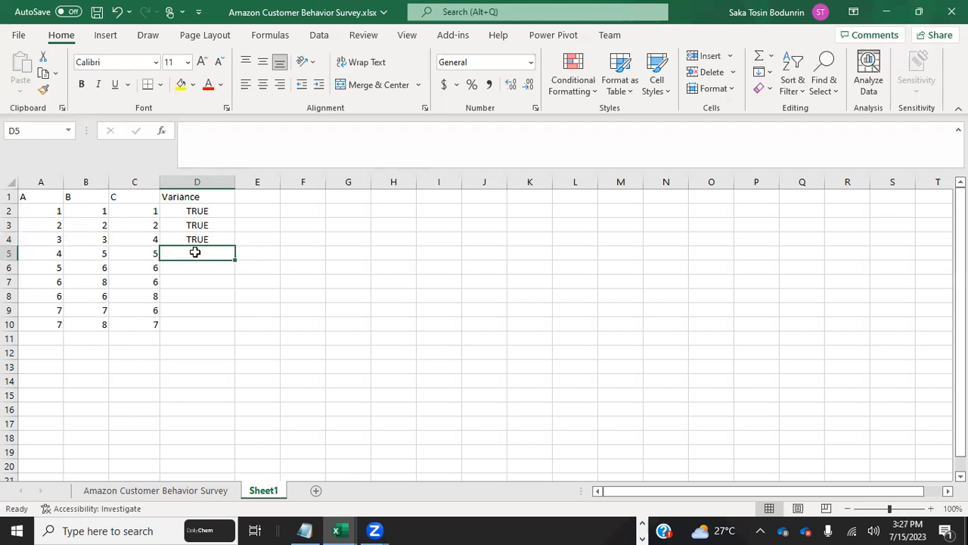
# Enter the formula =A5=B5 in cell D5 to compare the fourth pair of values.
pyautogui.write('=')
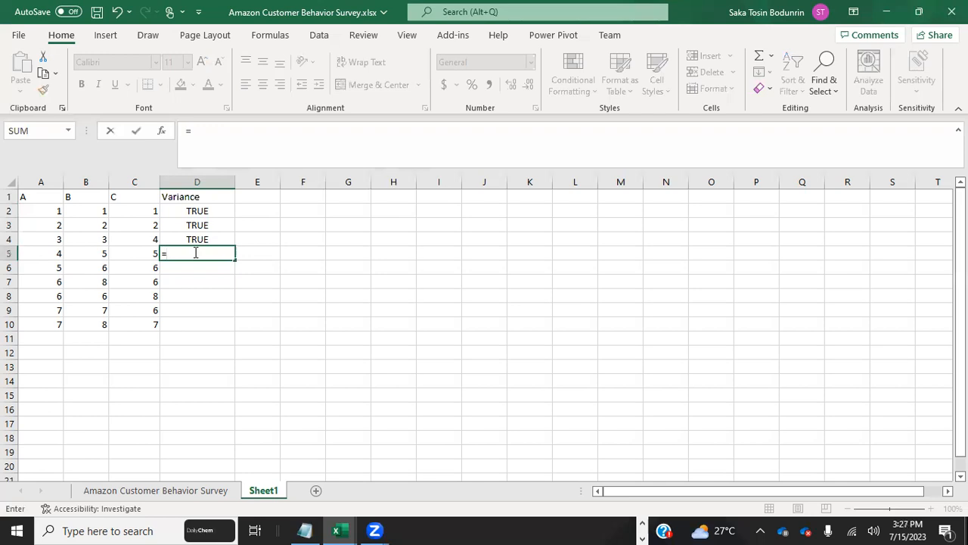
pyautogui.click(42, 253)
pyautogui.write('=')
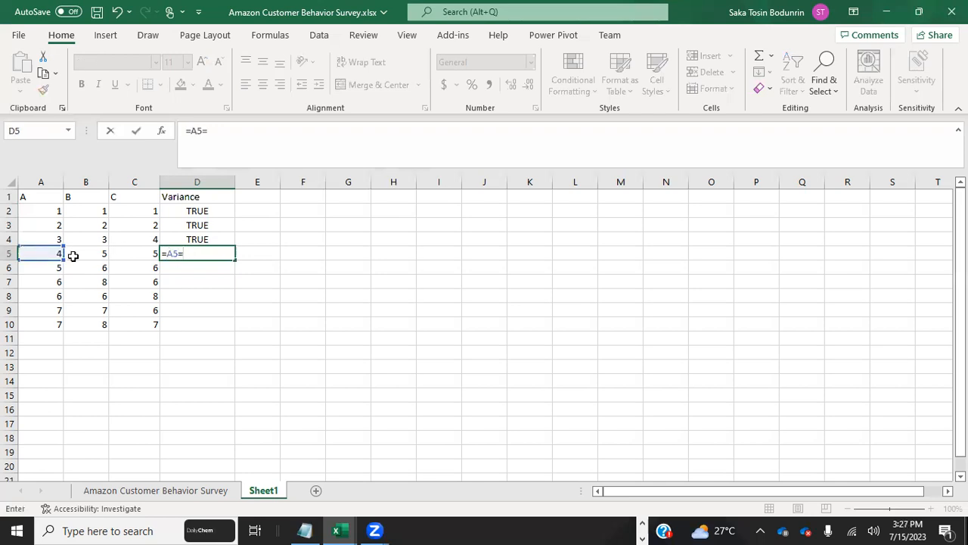
pyautogui.click(96, 255)
pyautogui.press('Return')
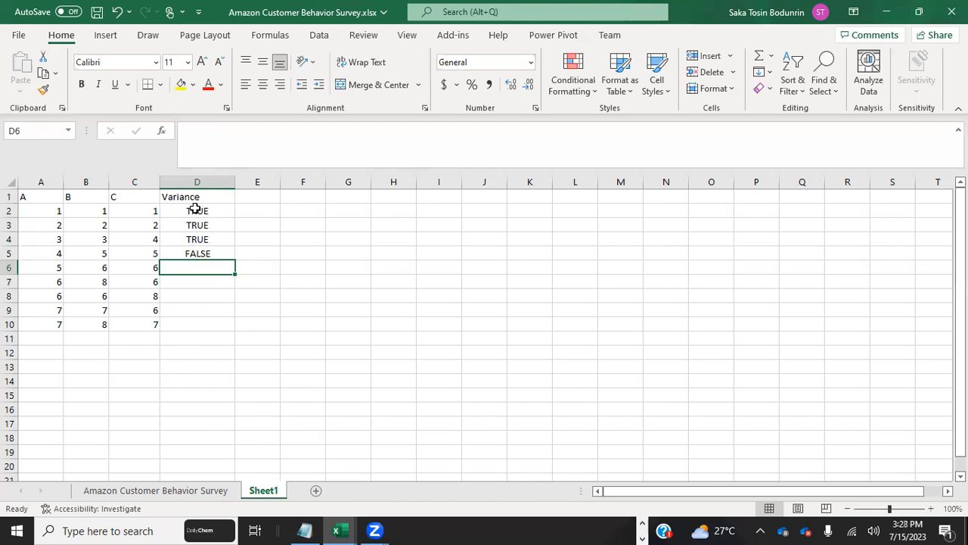
# Clear the comparison formulas from cells D2 to D5 under the Variance heading.
pyautogui.moveTo(198, 210); pyautogui.dragTo(198, 250)
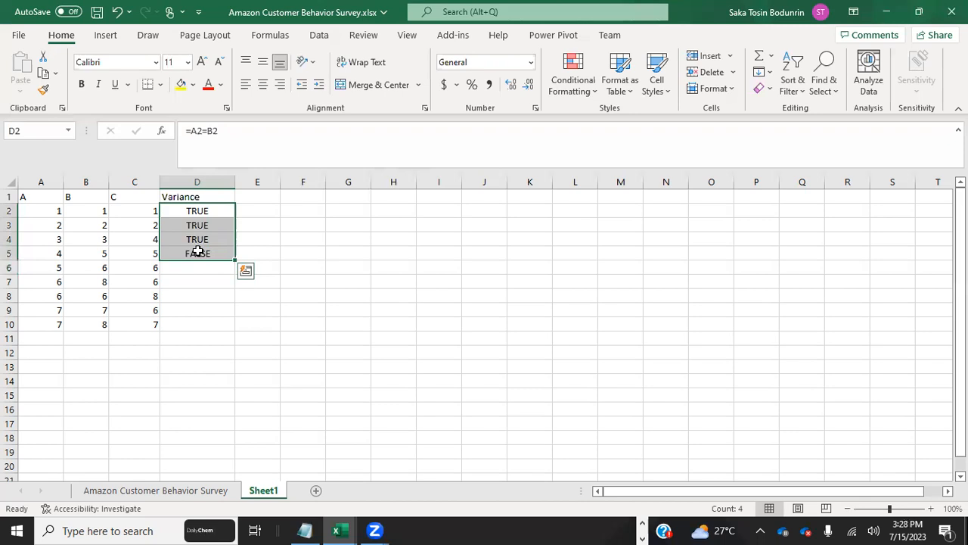
pyautogui.press('Delete')
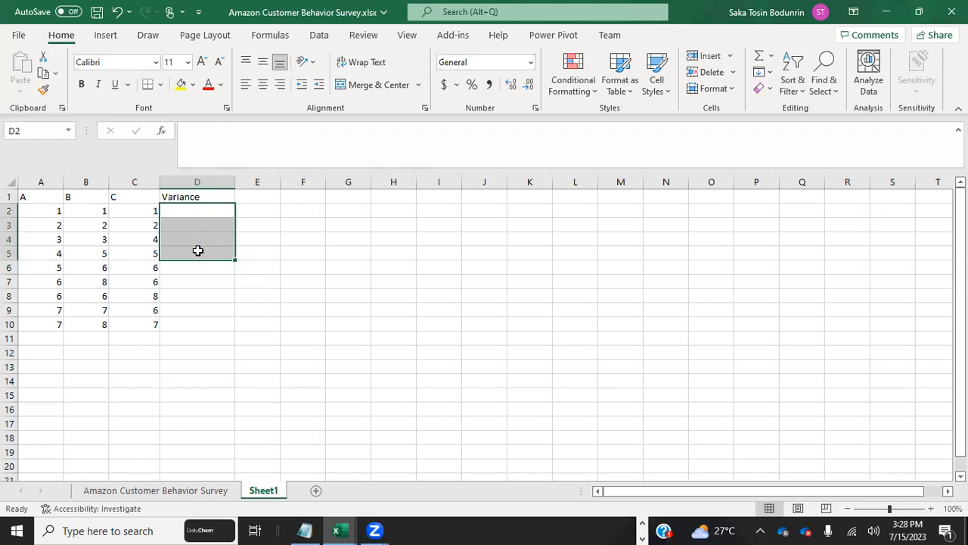
pyautogui.click(261, 284)
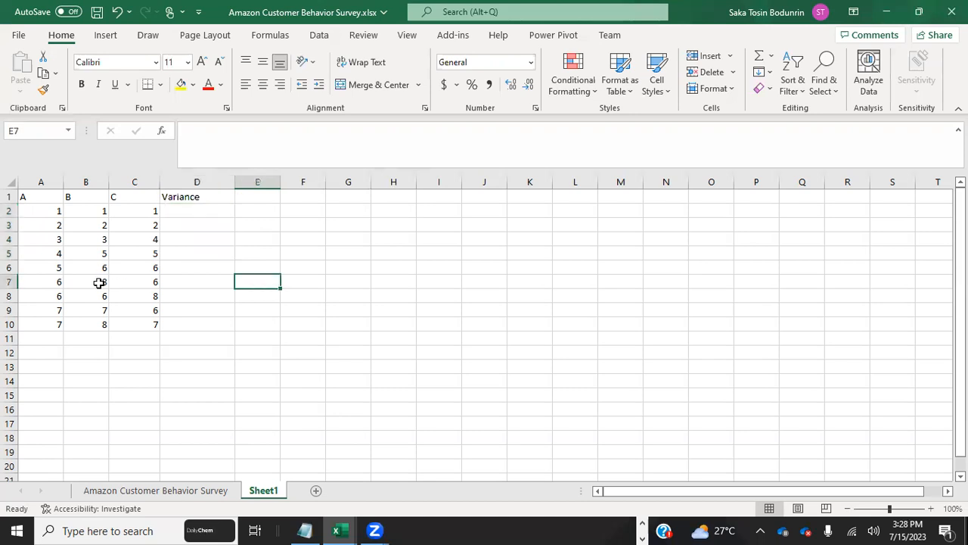
# Enter the formula =A2=B2 in the emptied cell D2 under the Variance heading.
pyautogui.click(191, 211)
pyautogui.write('=')
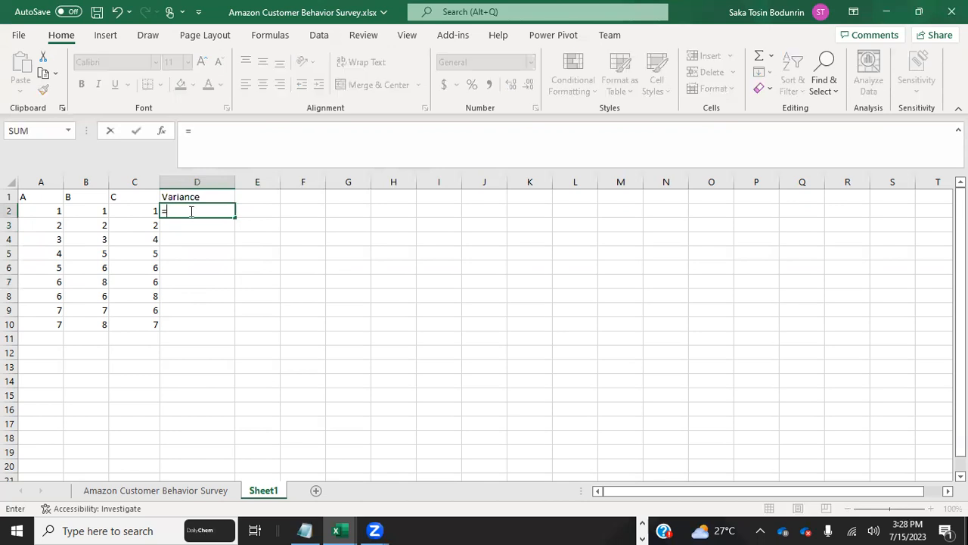
pyautogui.click(39, 210)
pyautogui.write('=')
pyautogui.click(80, 210)
pyautogui.press('Return')
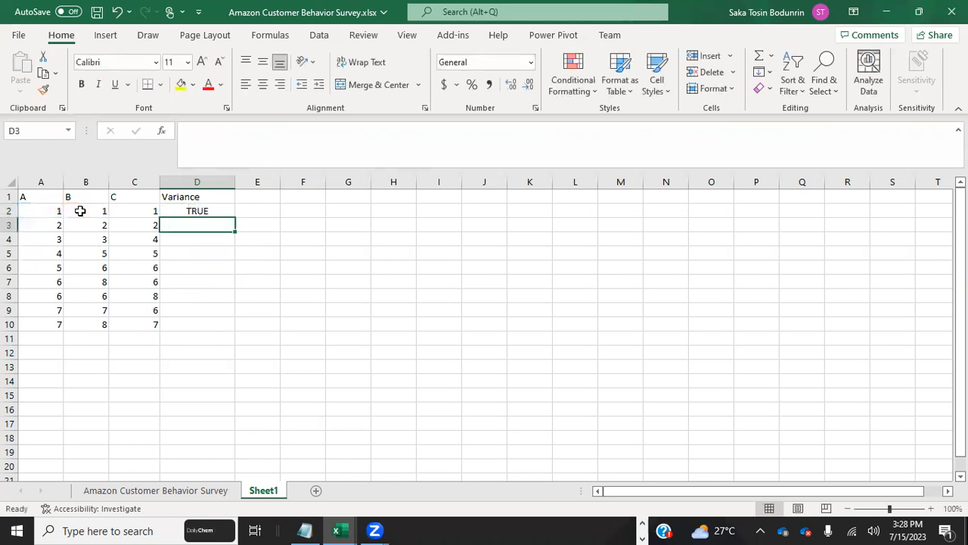
# Fill the comparison formula from D2 down to D10 and check the formulas in cells D2 to D5.
pyautogui.click(191, 210)
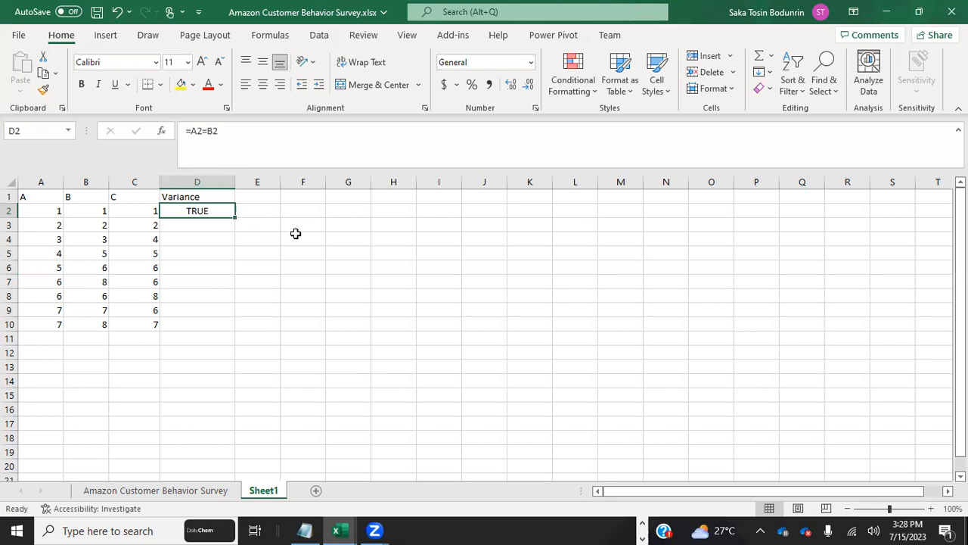
pyautogui.doubleClick(235, 218)
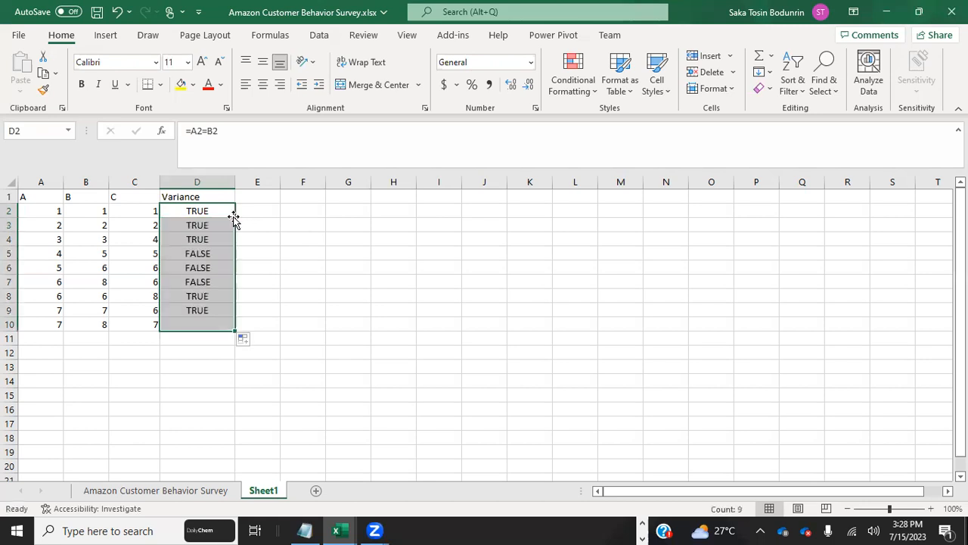
pyautogui.click(276, 309)
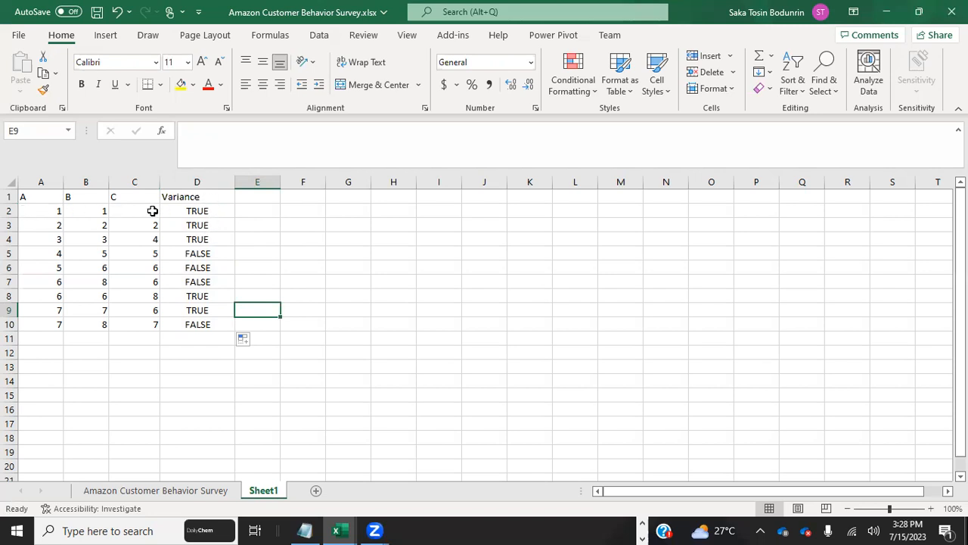
pyautogui.click(195, 211)
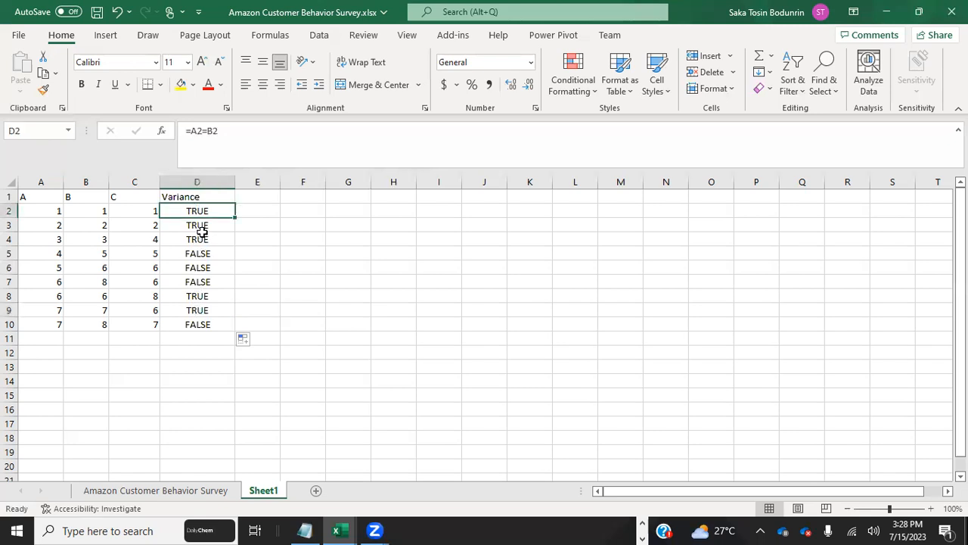
pyautogui.click(202, 224)
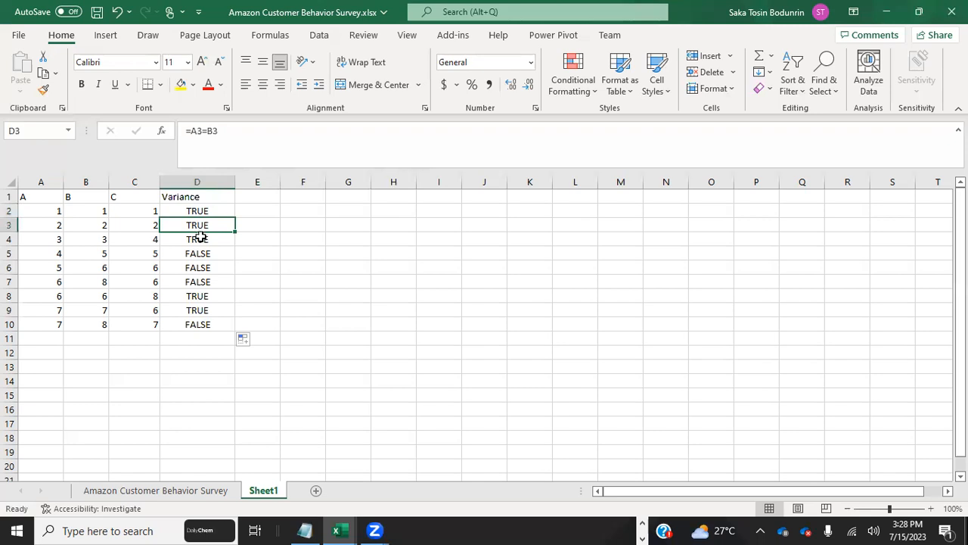
pyautogui.click(199, 239)
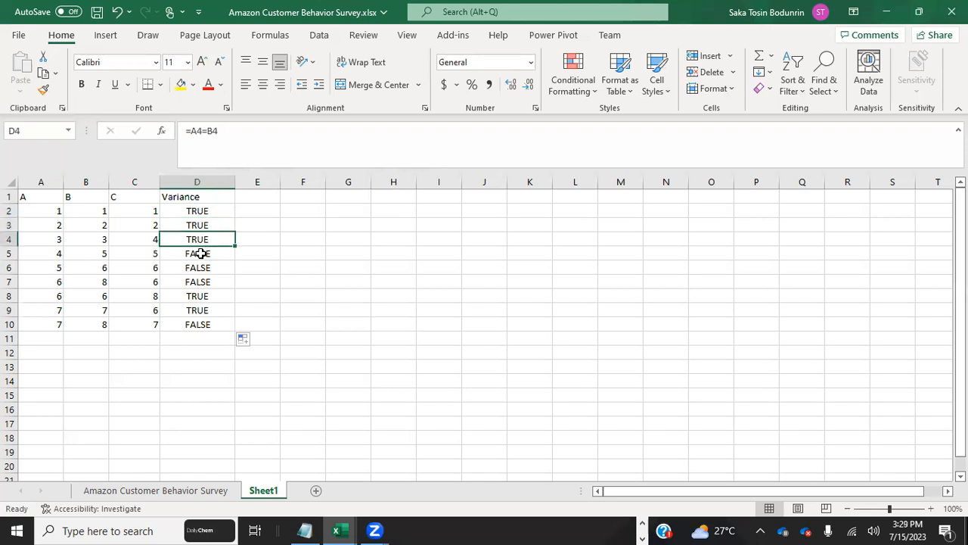
pyautogui.click(198, 253)
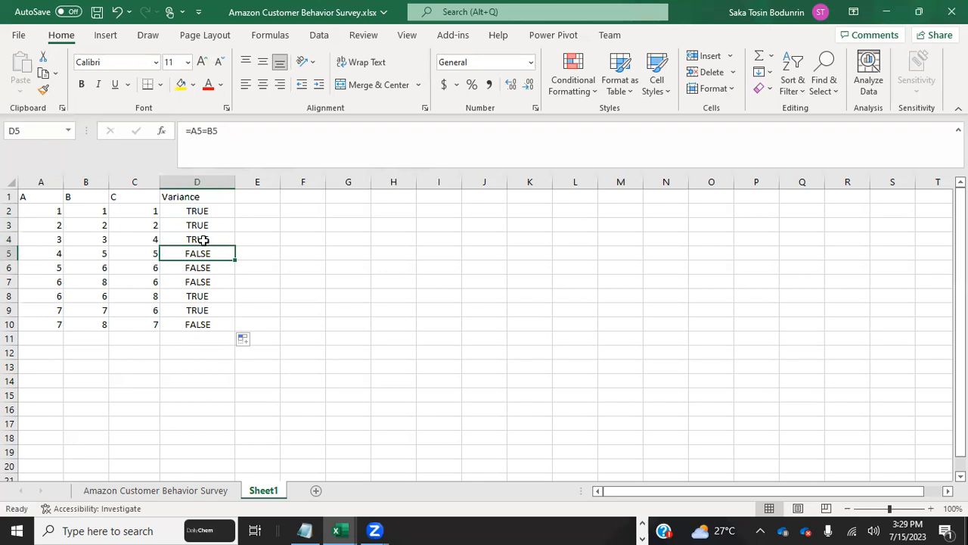
# Extend the heading in cell D1 to read Variance A,B.
pyautogui.click(209, 196)
pyautogui.doubleClick(212, 198)
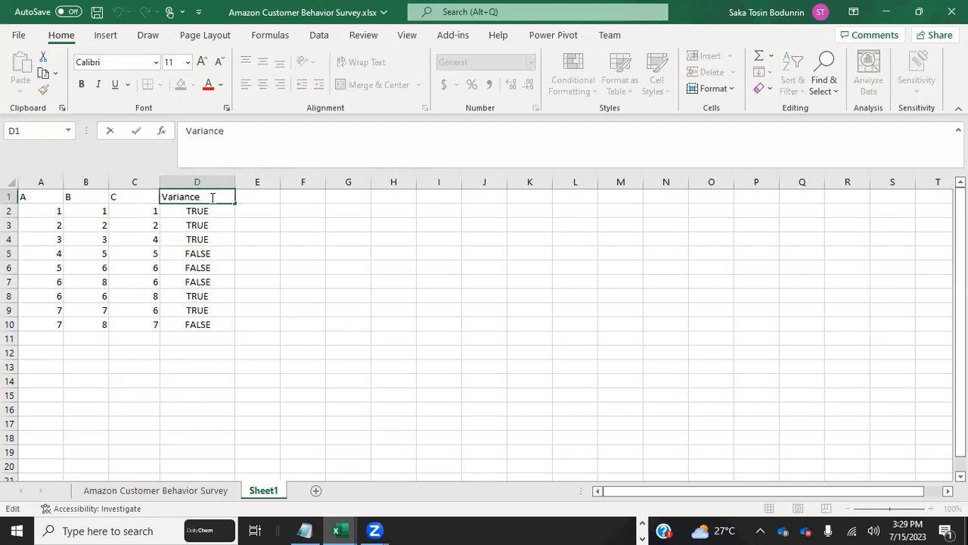
pyautogui.write('A,B')
# Add the heading Variance A, C in cell E1 and fit the width of column E to its text.
pyautogui.click(258, 196)
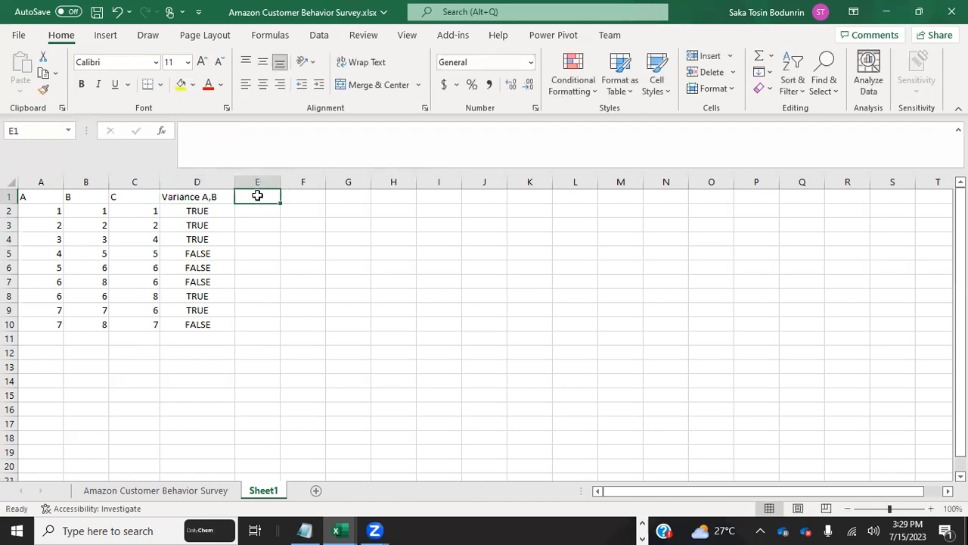
pyautogui.write('Variance')
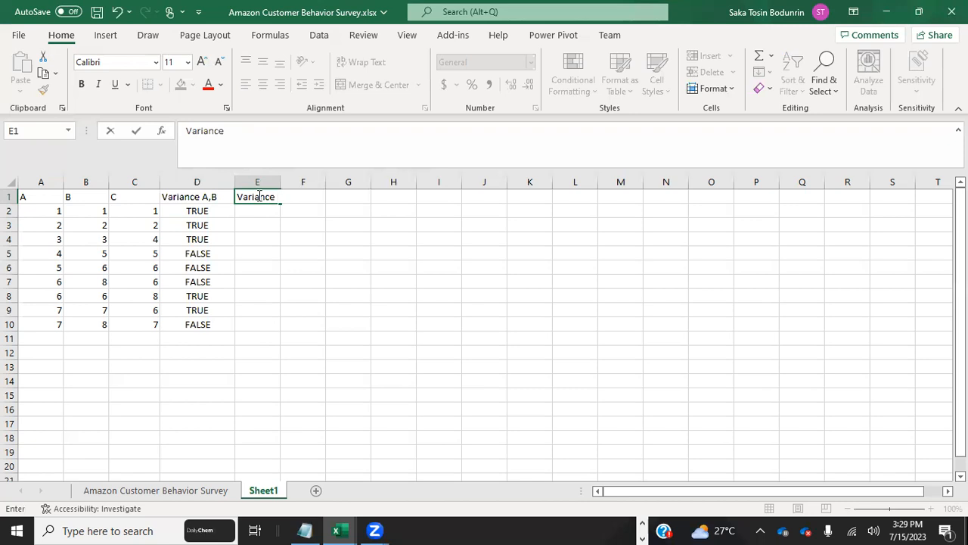
pyautogui.write('A, C')
pyautogui.click(357, 237)
pyautogui.doubleClick(281, 182)
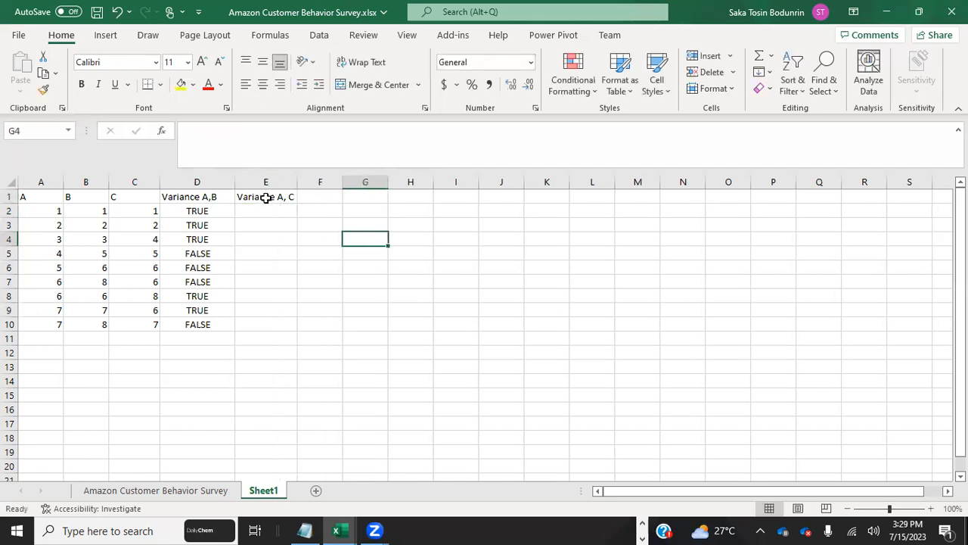
# Enter the formula =A2=C2 in cell E2 to compare the first values of columns A and C.
pyautogui.click(263, 209)
pyautogui.write('=')
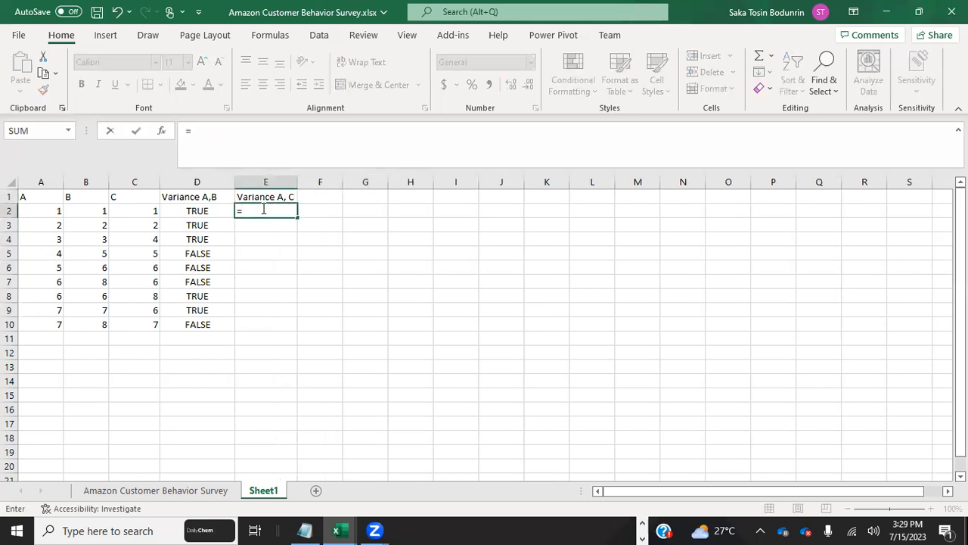
pyautogui.click(38, 210)
pyautogui.write('=')
pyautogui.click(133, 210)
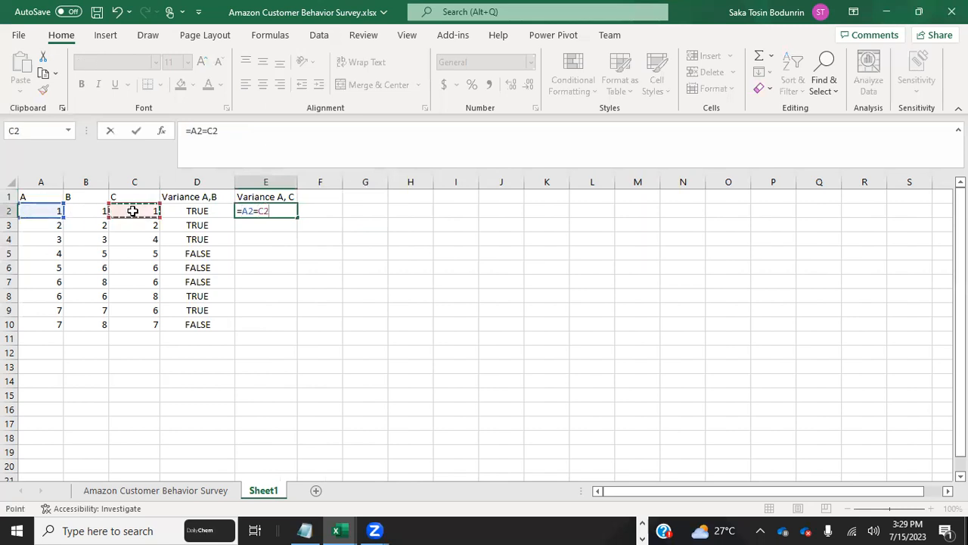
pyautogui.press('Return')
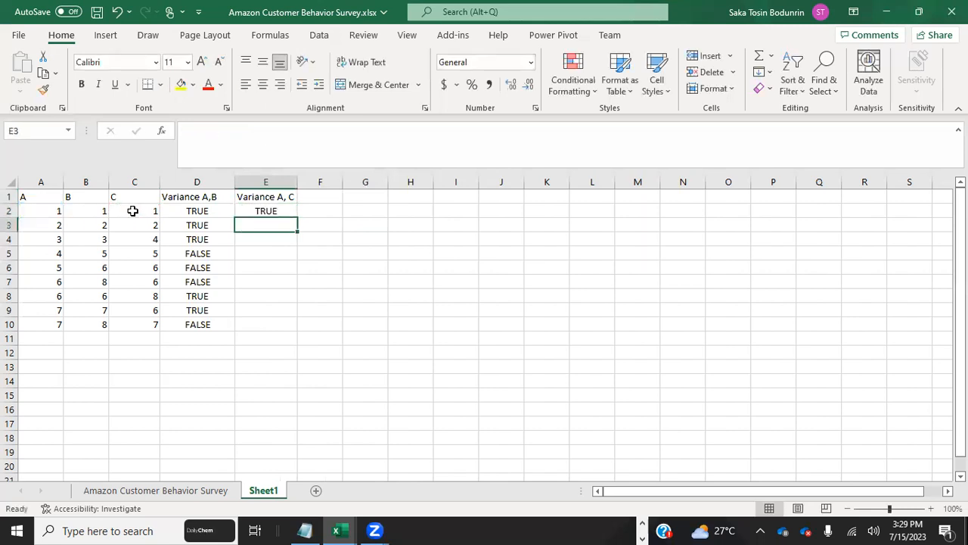
# Fill the comparison formula from E2 down to E10 for the remaining rows.
pyautogui.click(263, 210)
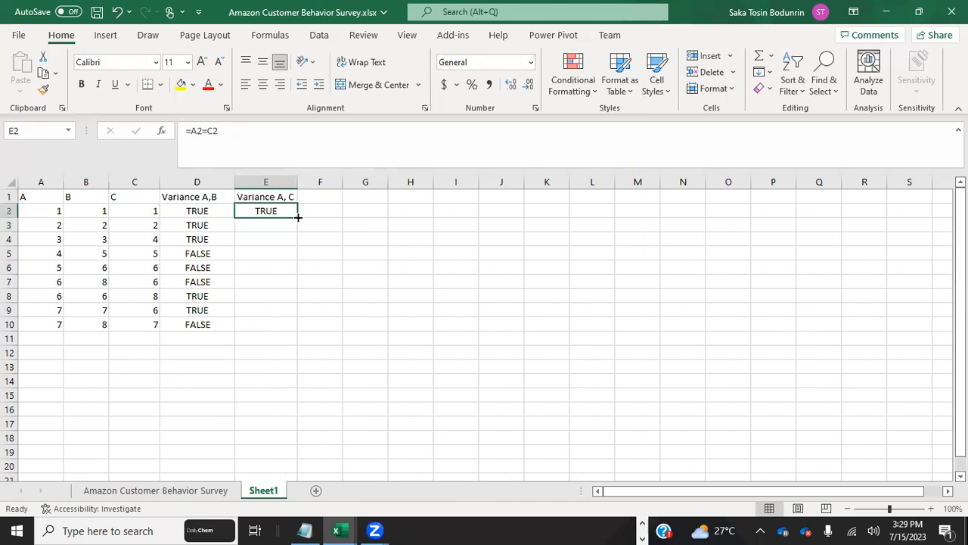
pyautogui.doubleClick(299, 217)
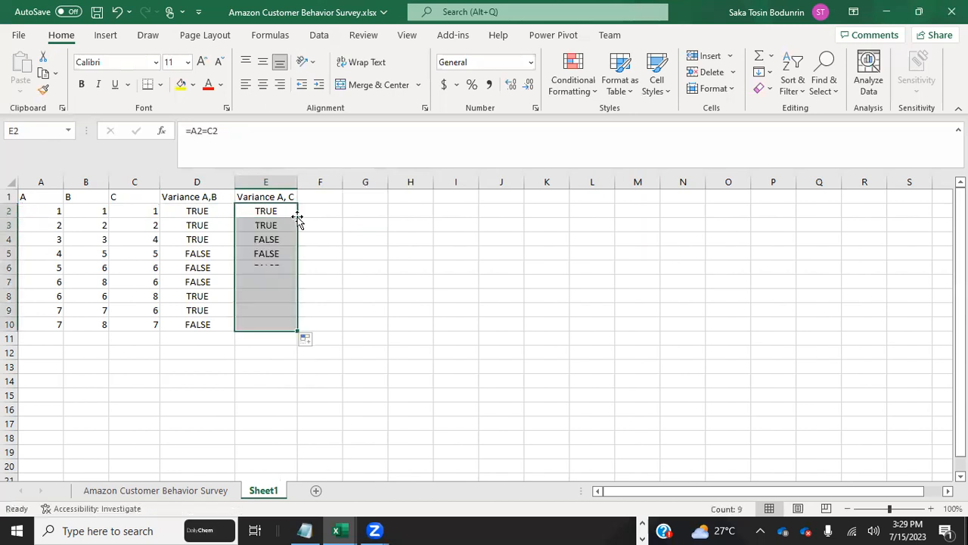
pyautogui.click(377, 349)
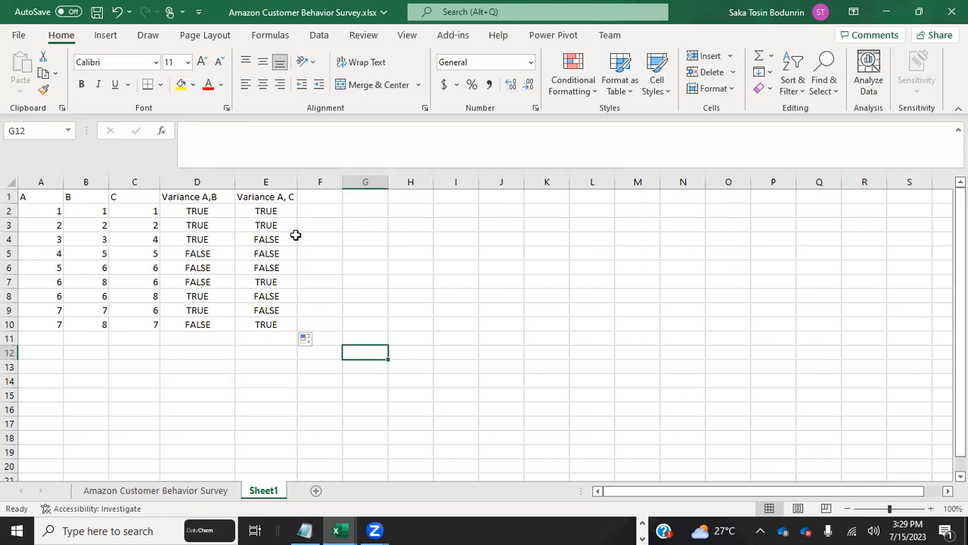
# Switch to the Notepad notes, highlight the third use of the equality sign, Assignment, and return to the Excel workbook.
pyautogui.hotkey('alt', 'Tab')
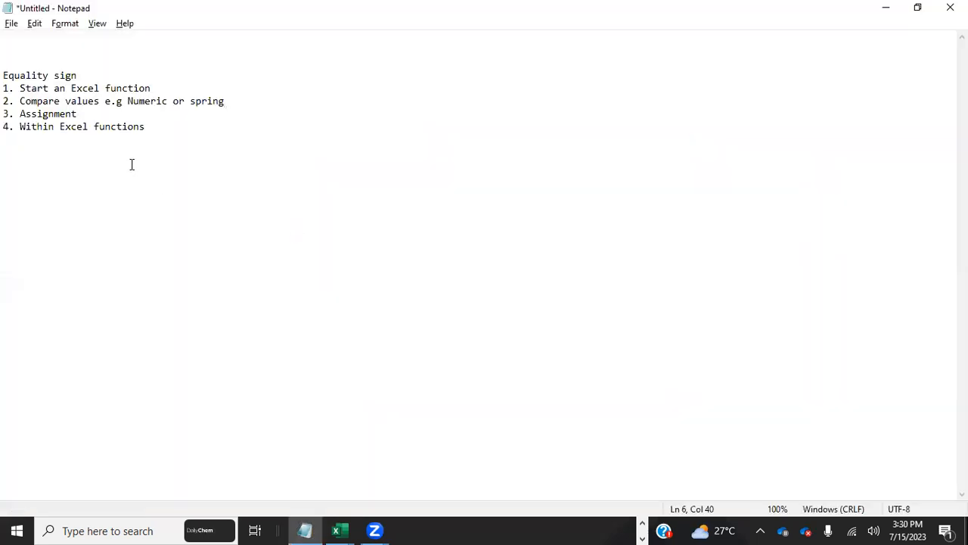
pyautogui.moveTo(93, 114); pyautogui.dragTo(21, 112)
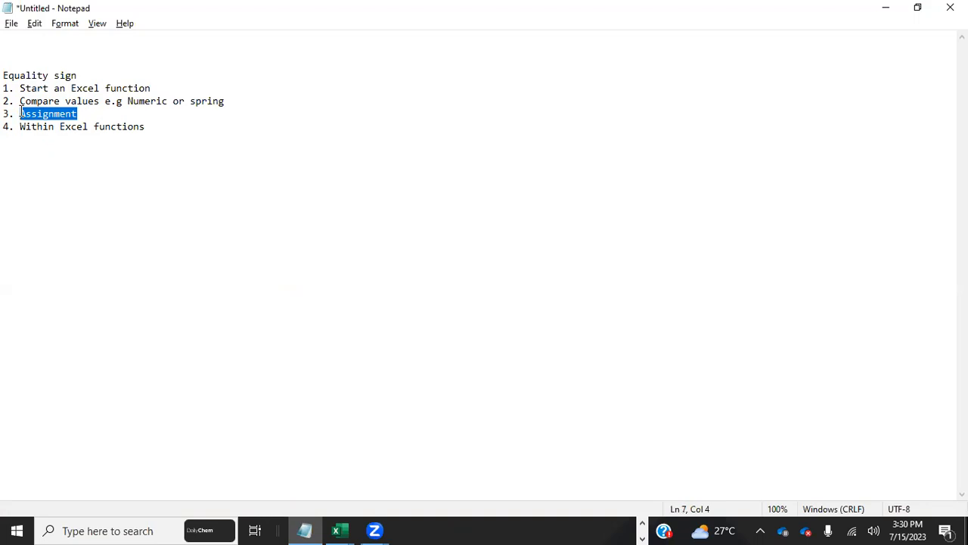
pyautogui.hotkey('alt', 'Tab')
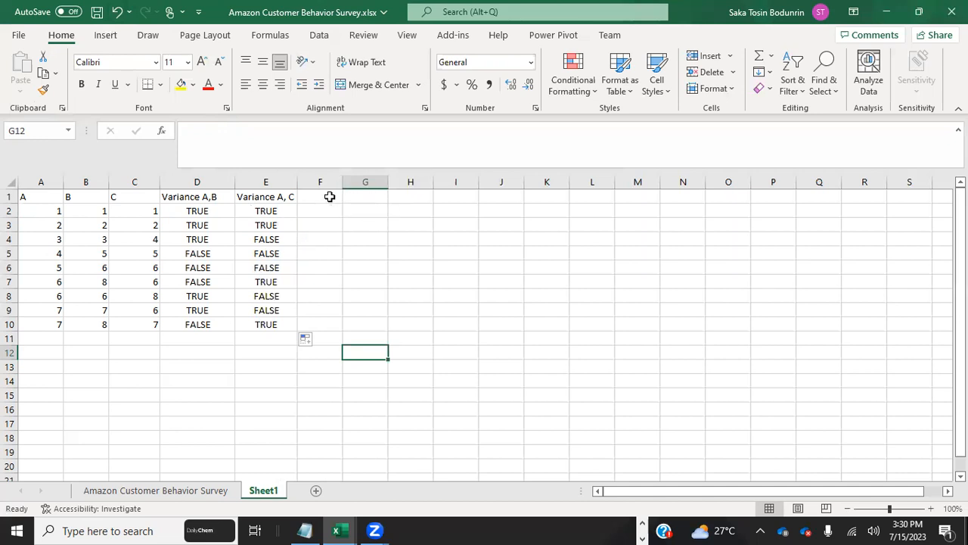
# Add the heading D in cell G1.
pyautogui.click(358, 197)
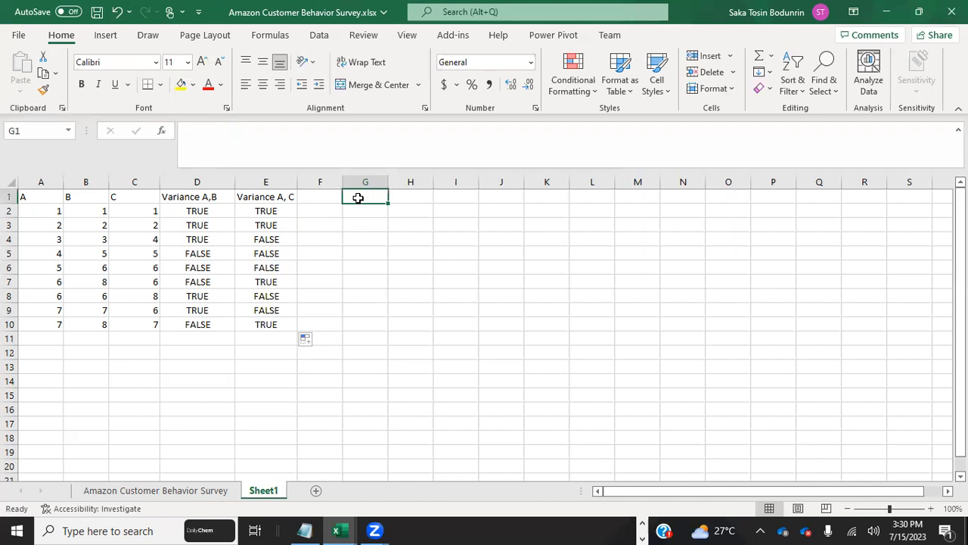
pyautogui.write('D')
pyautogui.click(441, 207)
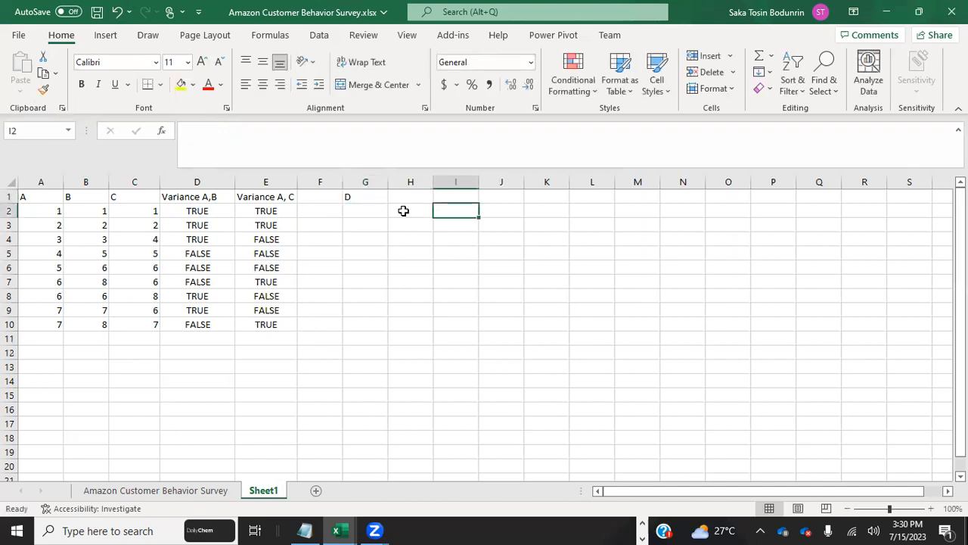
# Enter the formula =A2 in cell G2 to assign the first value of column A to column G.
pyautogui.click(370, 210)
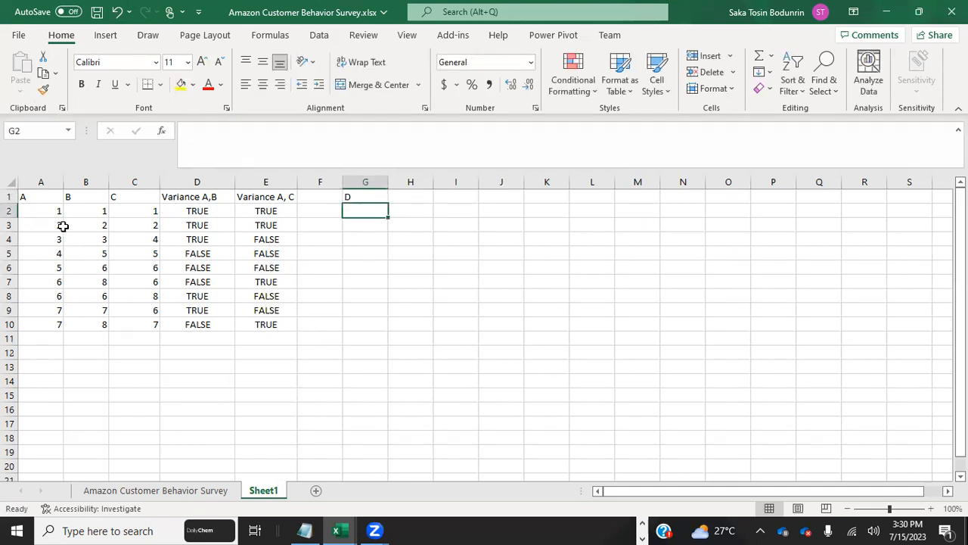
pyautogui.moveTo(50, 211); pyautogui.dragTo(49, 320)
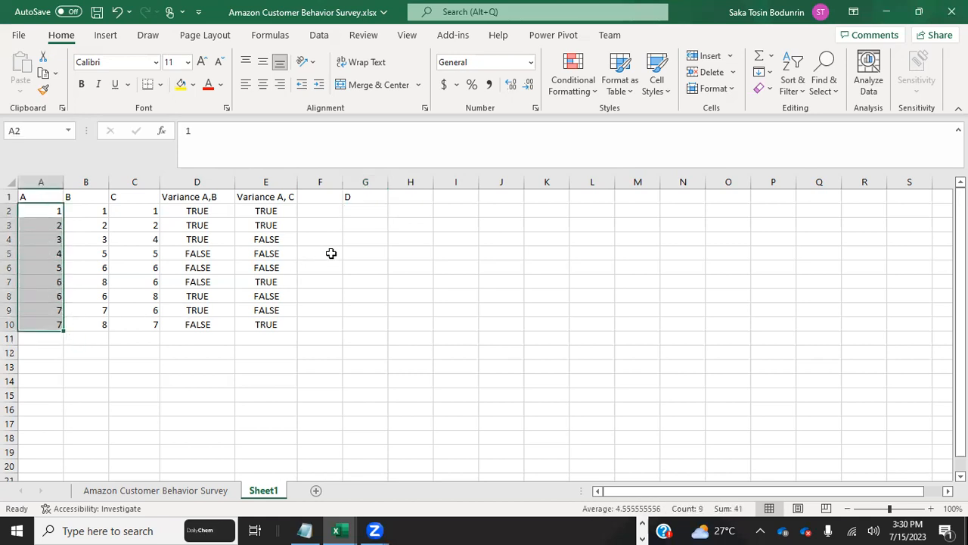
pyautogui.moveTo(360, 209); pyautogui.dragTo(359, 320)
pyautogui.moveTo(49, 212); pyautogui.dragTo(47, 319)
pyautogui.click(359, 211)
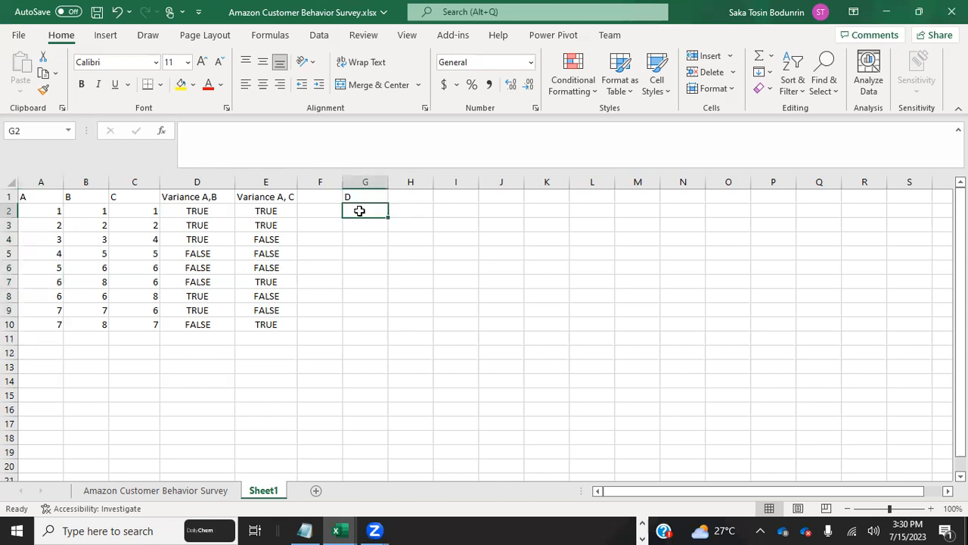
pyautogui.write('=')
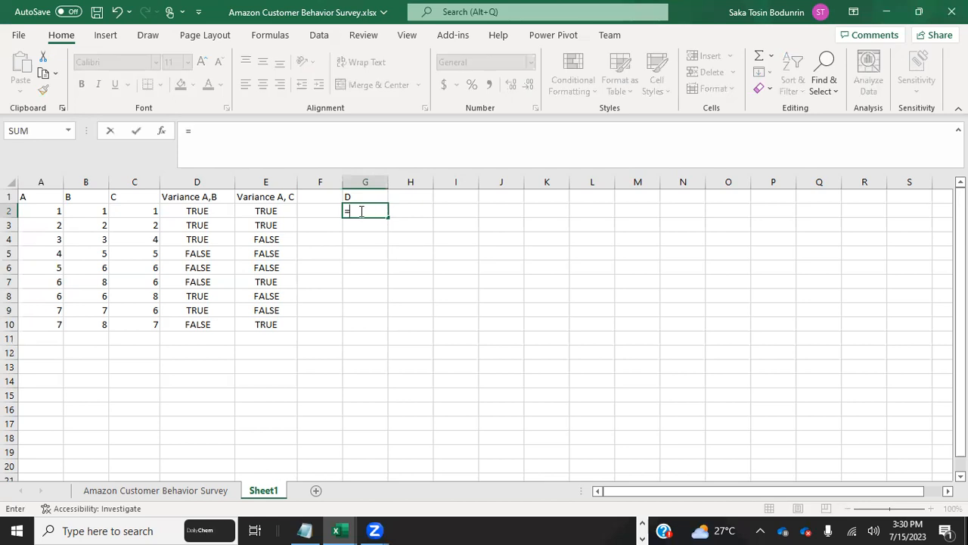
pyautogui.click(35, 213)
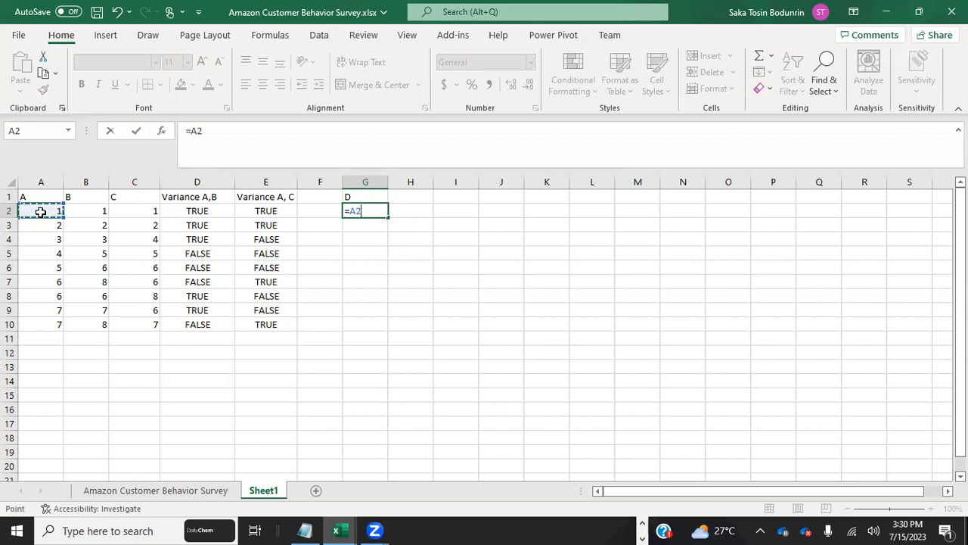
pyautogui.click(363, 212)
pyautogui.press('Return')
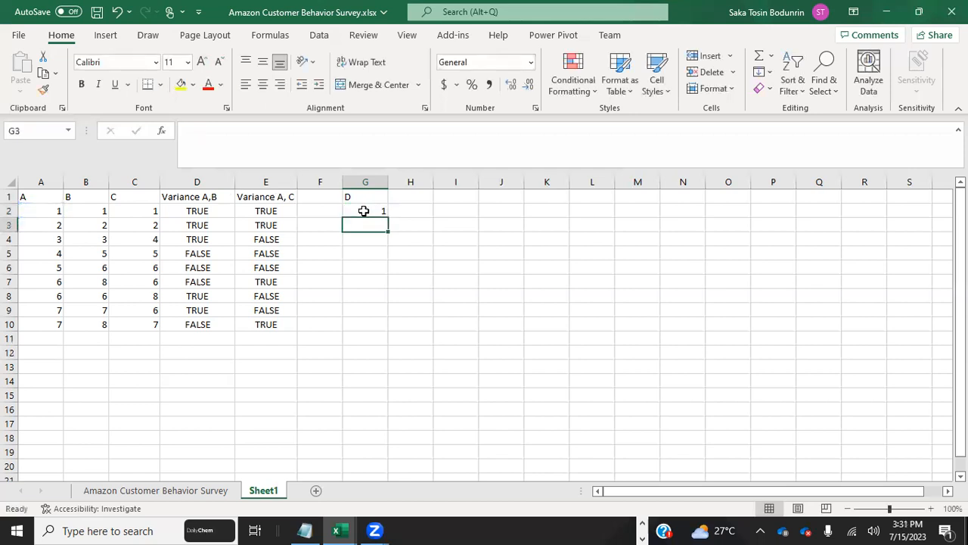
# Compare the source value in cell A2 with the assignment formula in cell G2.
pyautogui.click(36, 211)
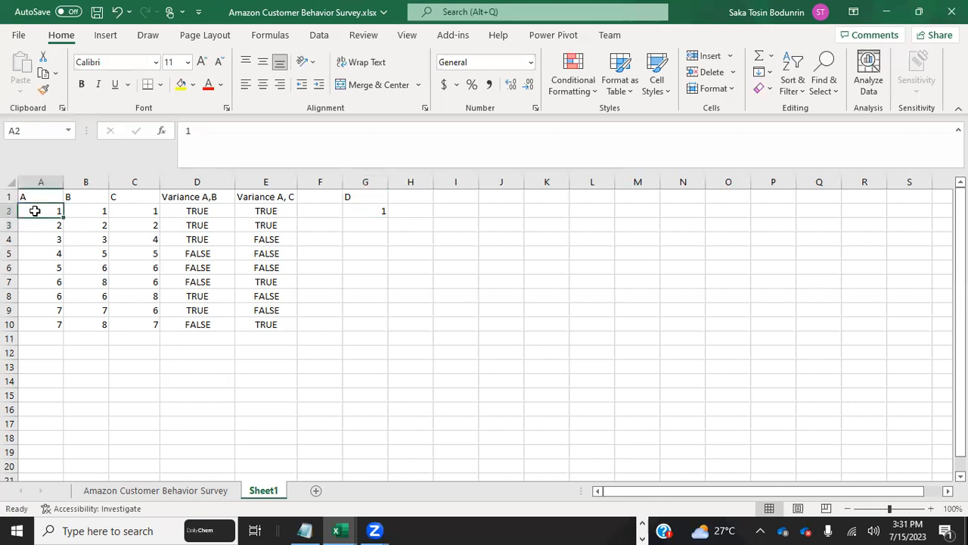
pyautogui.click(356, 212)
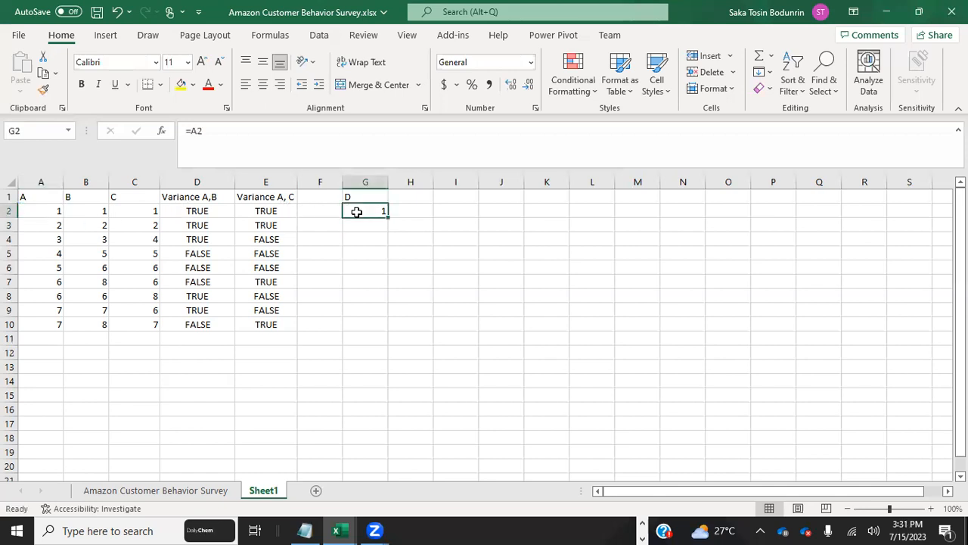
pyautogui.click(33, 212)
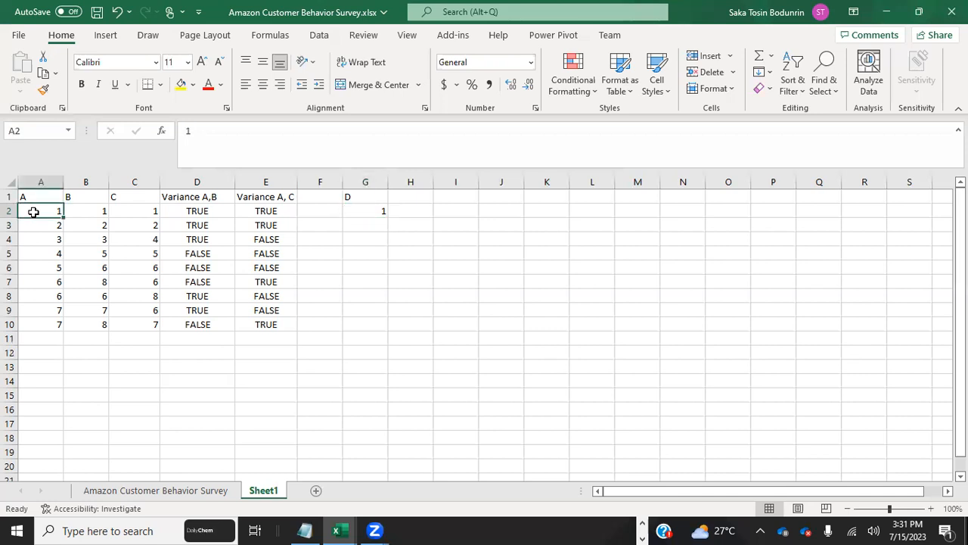
pyautogui.click(371, 211)
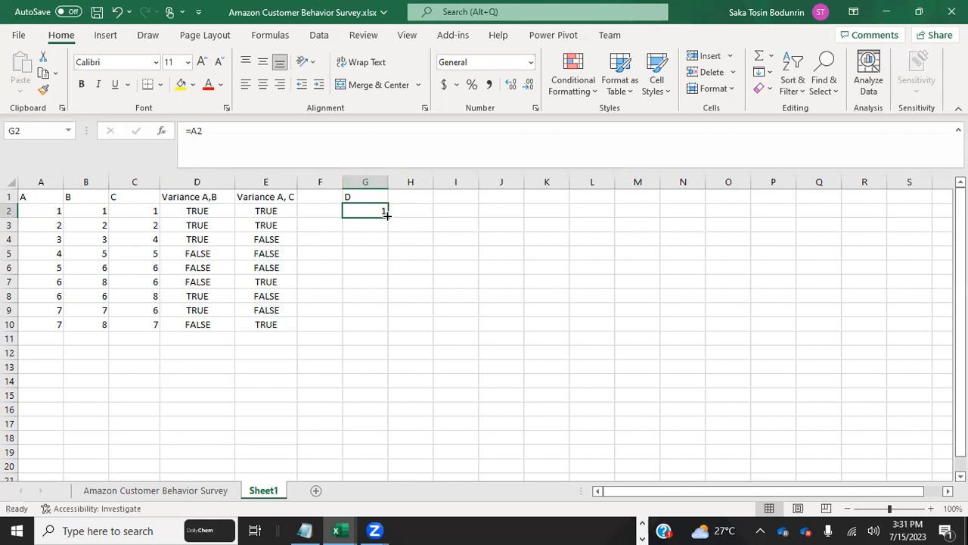
# Fill the assignment formula from G2 down to G10.
pyautogui.click(421, 225)
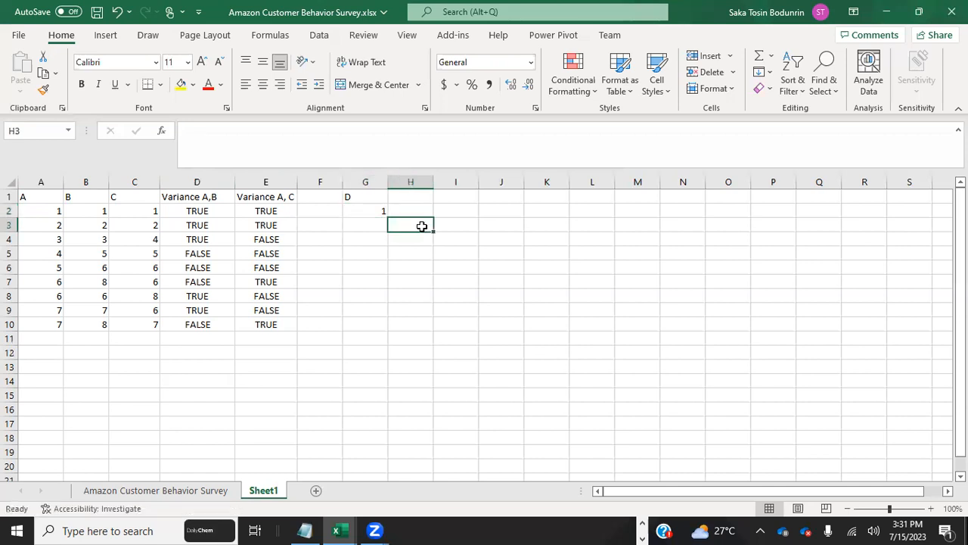
pyautogui.click(381, 212)
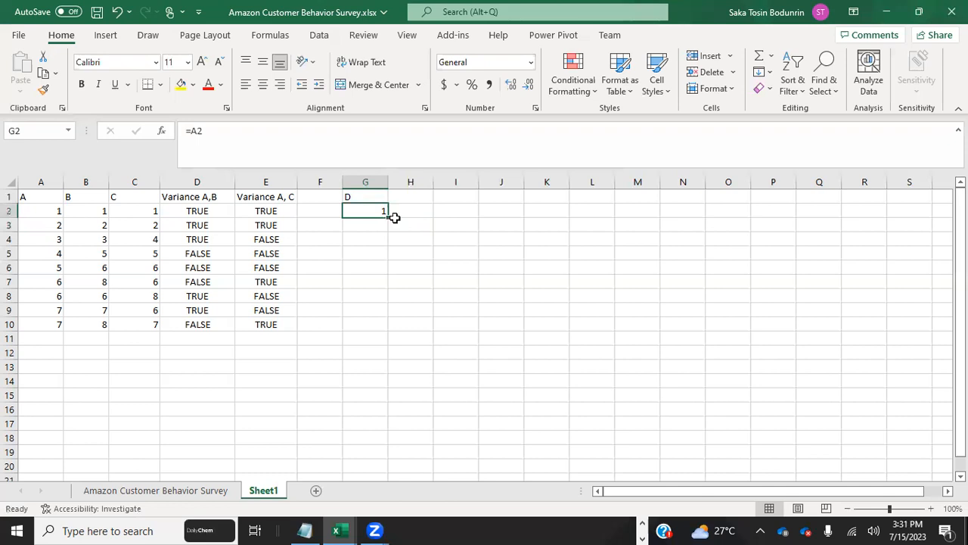
pyautogui.click(422, 224)
pyautogui.click(374, 208)
pyautogui.click(439, 227)
pyautogui.click(363, 211)
pyautogui.click(435, 233)
pyautogui.click(363, 211)
pyautogui.moveTo(387, 215); pyautogui.dragTo(375, 325)
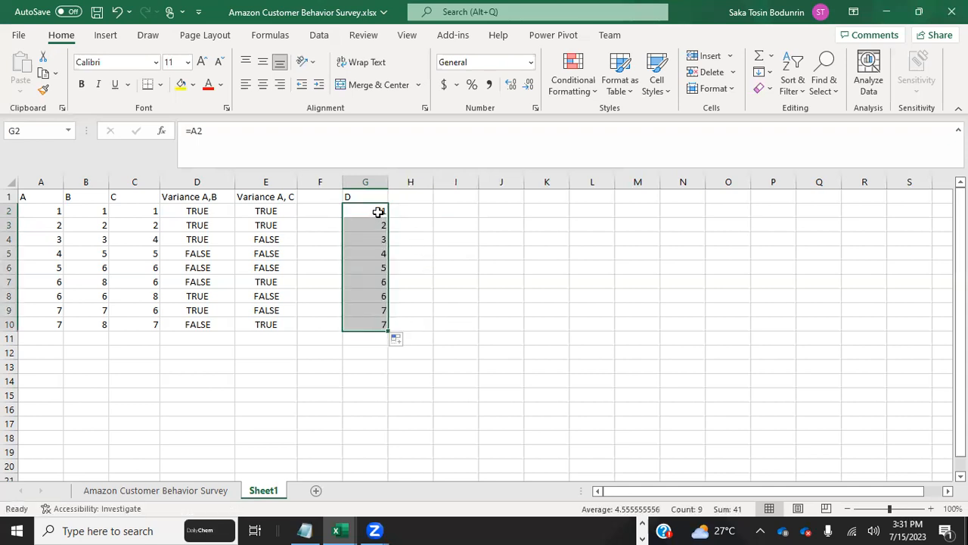
# Add the heading R in cell F1 and enter the formula =C2 in cell F2.
pyautogui.click(311, 196)
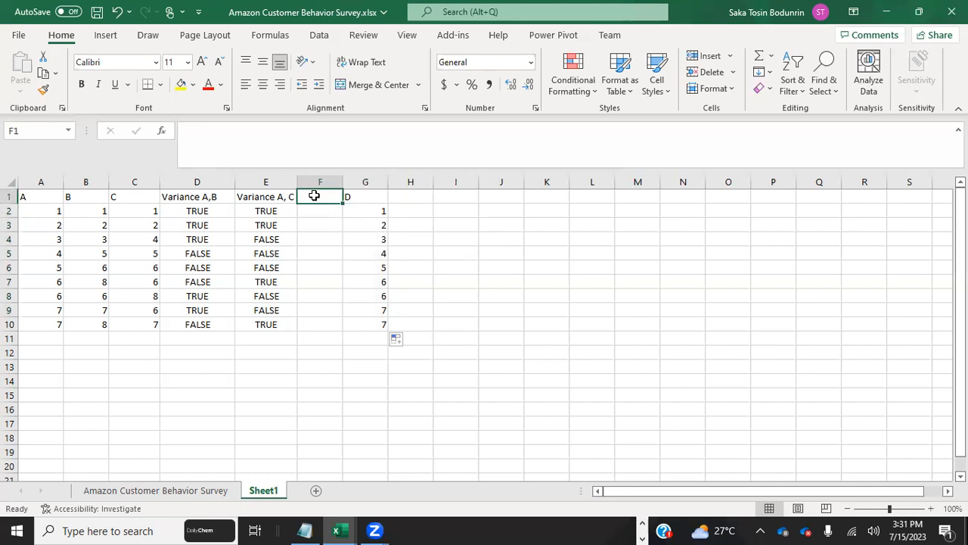
pyautogui.write('R')
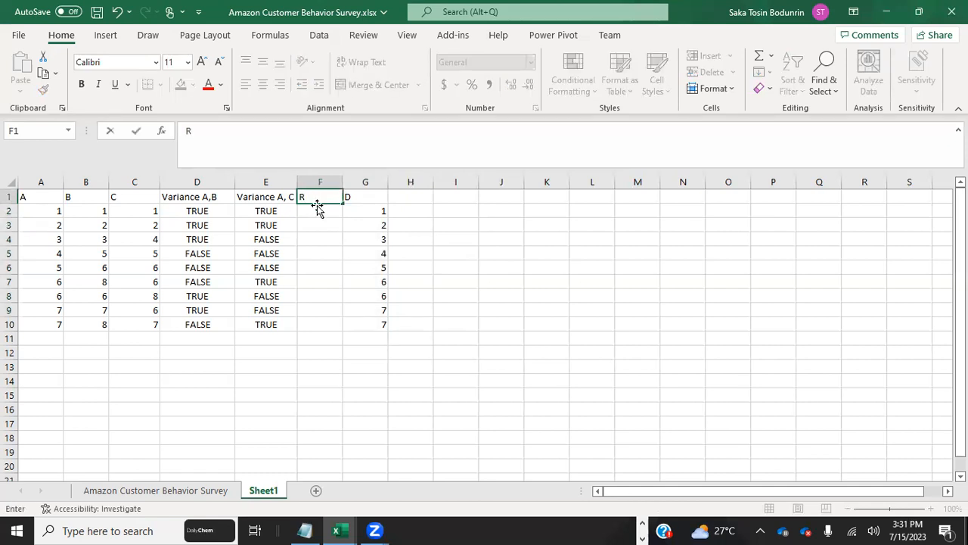
pyautogui.click(317, 209)
pyautogui.write('=')
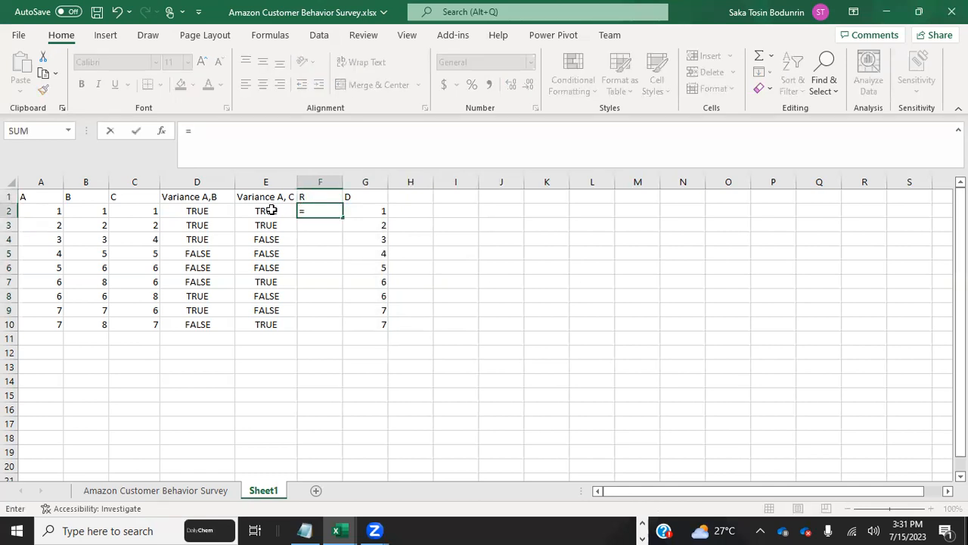
pyautogui.click(126, 210)
pyautogui.press('Return')
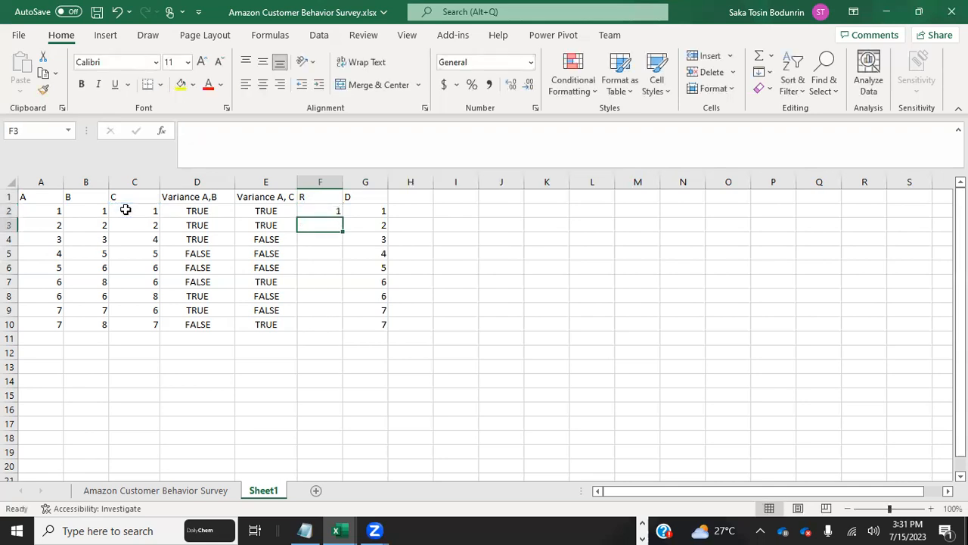
# Fill the assignment formula from F2 down to F10 and deselect the filled range.
pyautogui.click(315, 207)
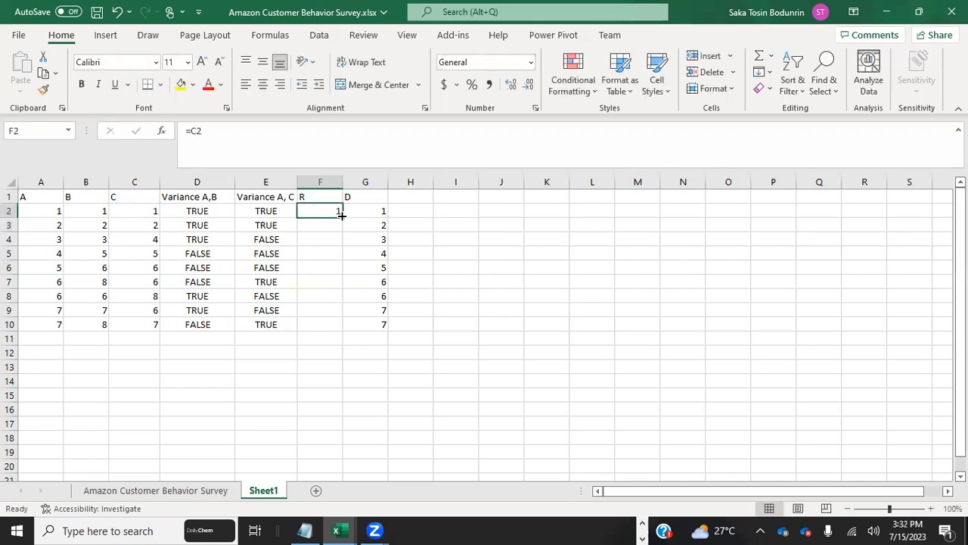
pyautogui.doubleClick(342, 217)
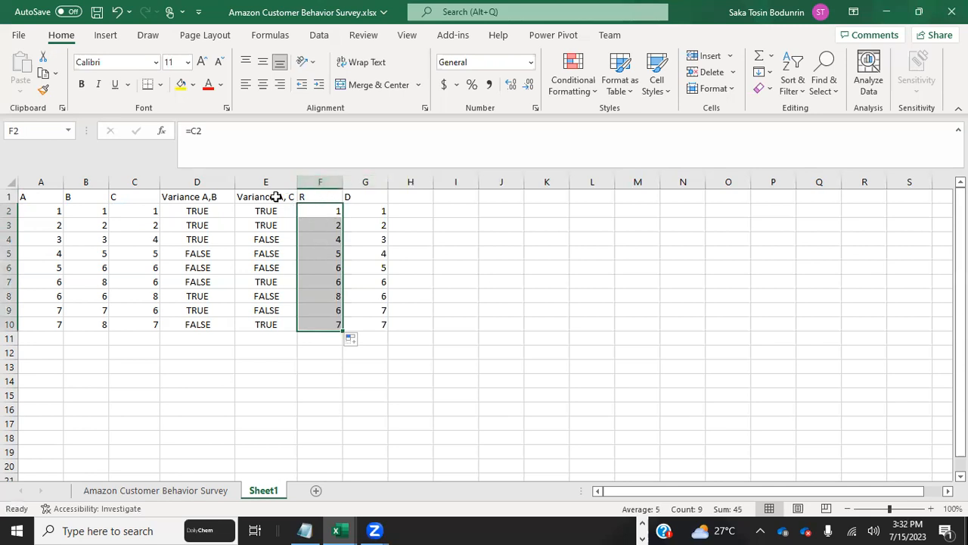
pyautogui.click(437, 342)
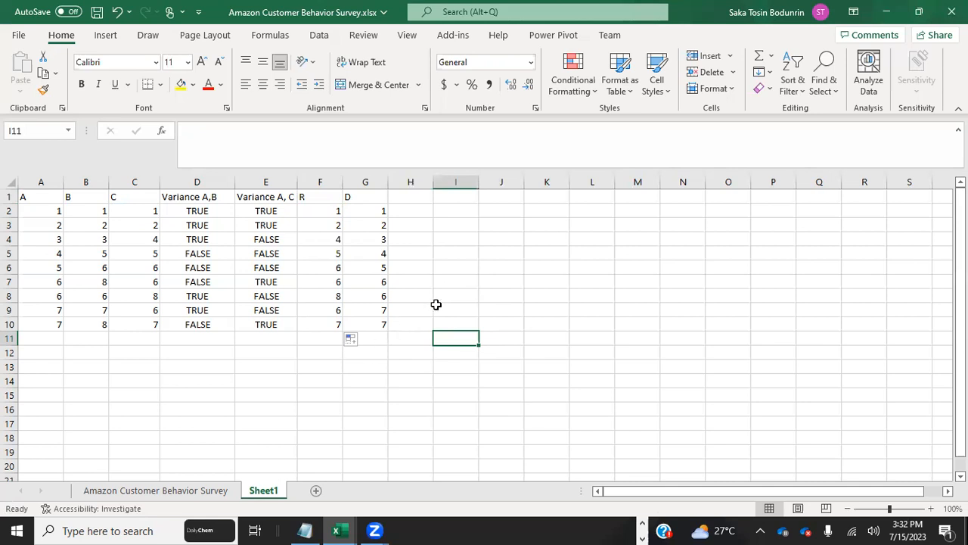
pyautogui.click(516, 250)
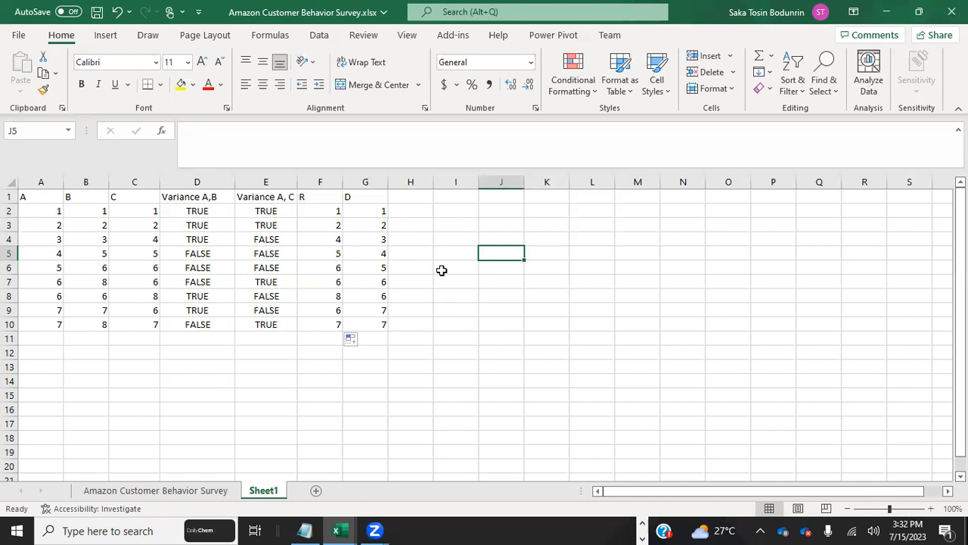
# Start an IF formula in cell I2 with a nested OR function as its logical test.
pyautogui.click(450, 211)
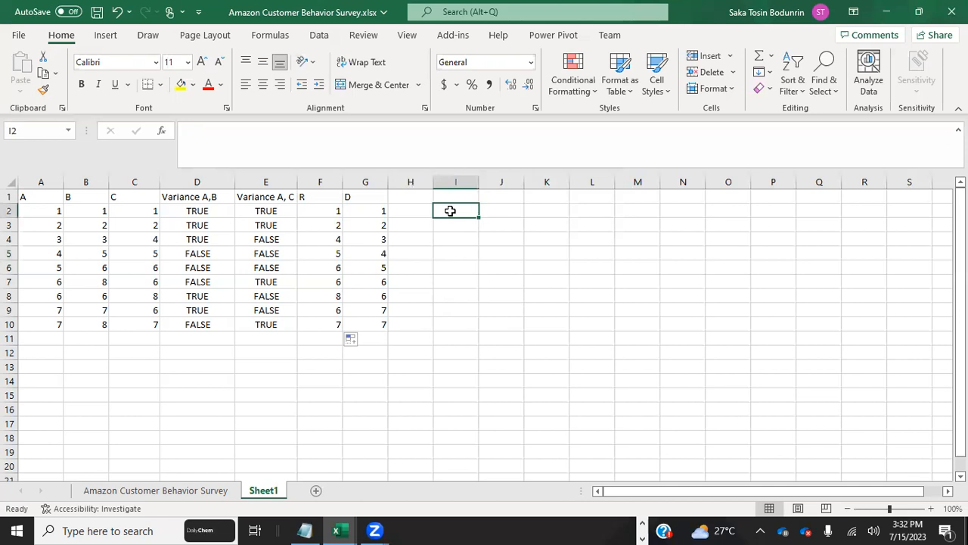
pyautogui.write('=if')
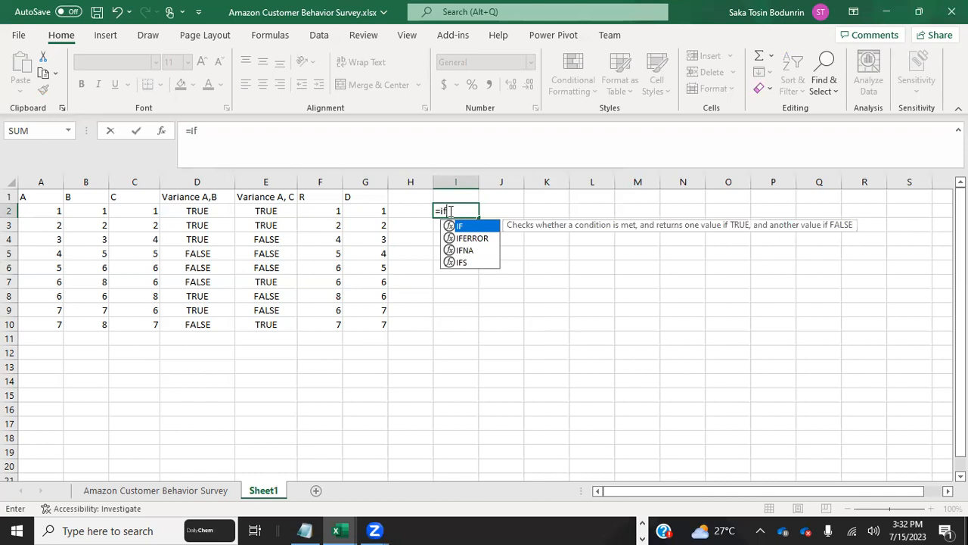
pyautogui.press('Tab')
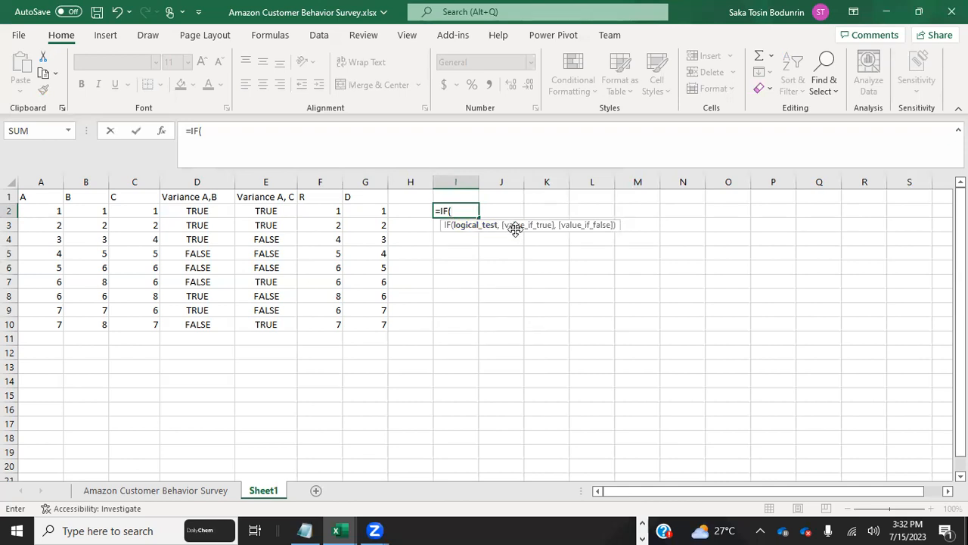
pyautogui.click(462, 210)
pyautogui.write('or')
pyautogui.press('Tab')
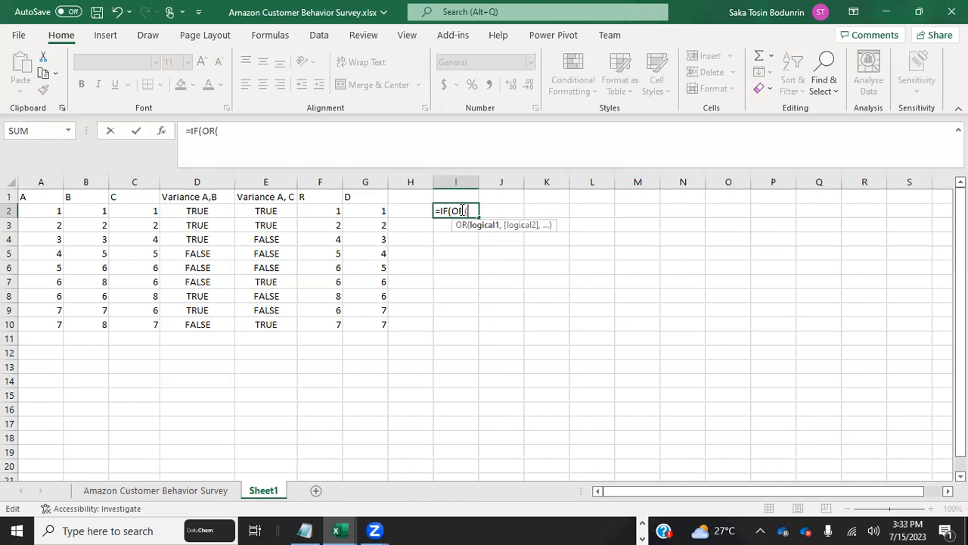
# Give the nested OR function in cell I2 the two conditions A2=B2 and B2=C2.
pyautogui.click(38, 211)
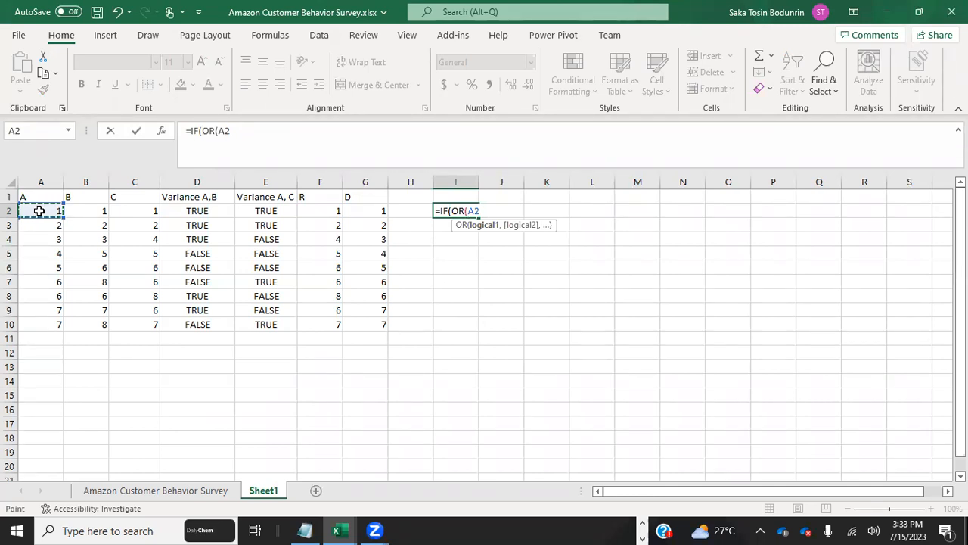
pyautogui.write('=')
pyautogui.click(87, 210)
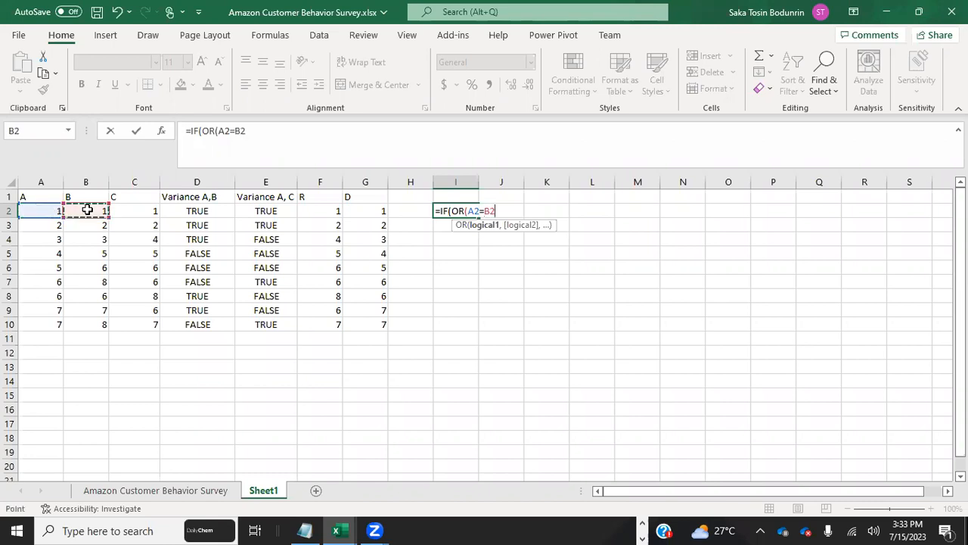
pyautogui.write(',')
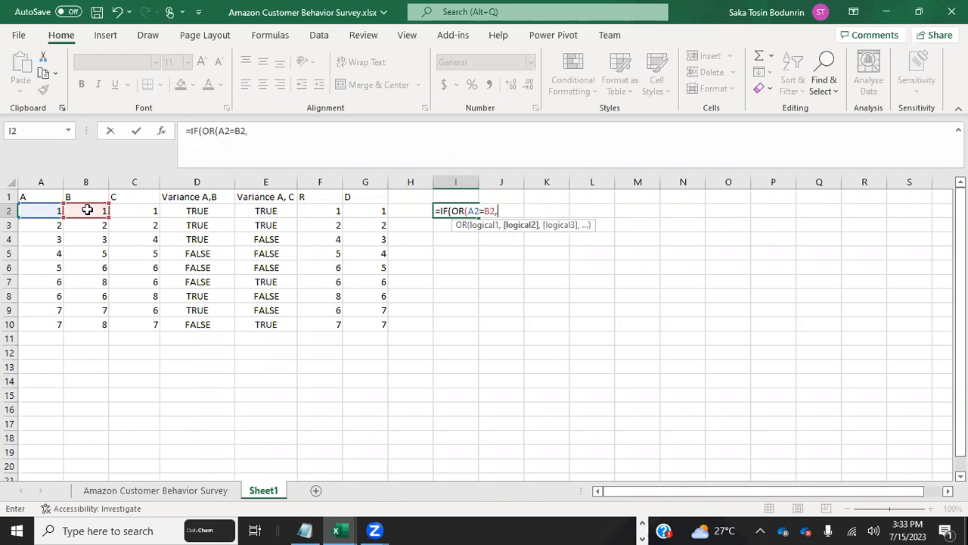
pyautogui.click(90, 212)
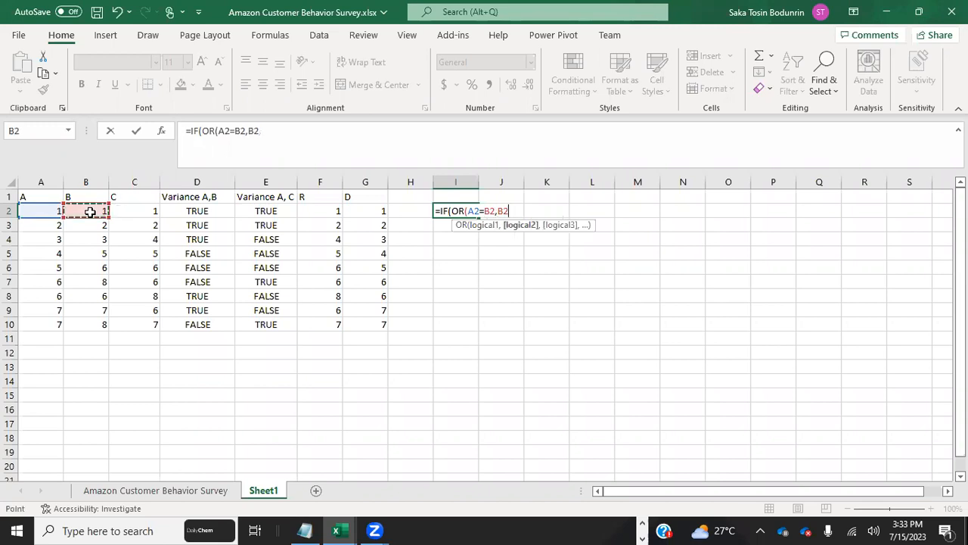
pyautogui.write('=')
pyautogui.click(133, 211)
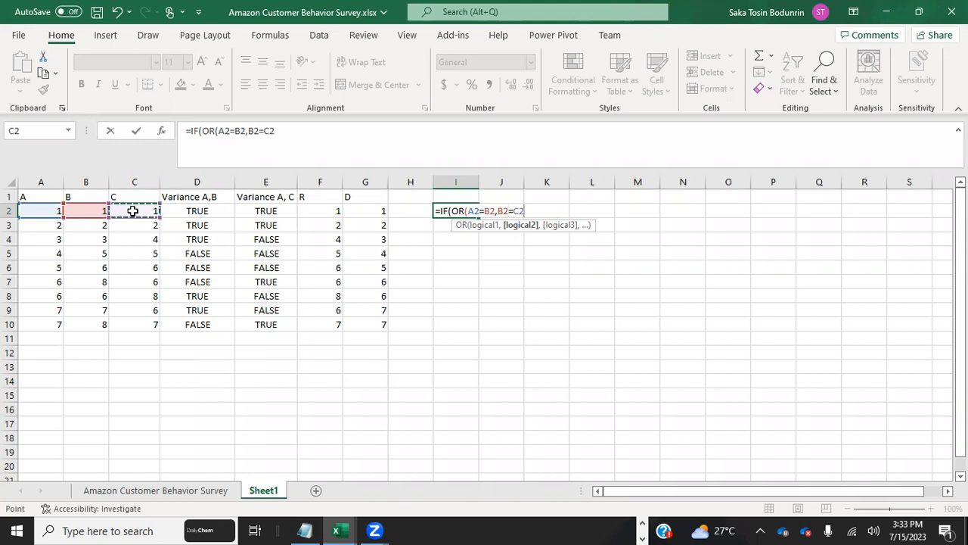
# Close the OR function and complete the IF formula with "Same" as the true result and "Not Same" as the false result.
pyautogui.write('),"')
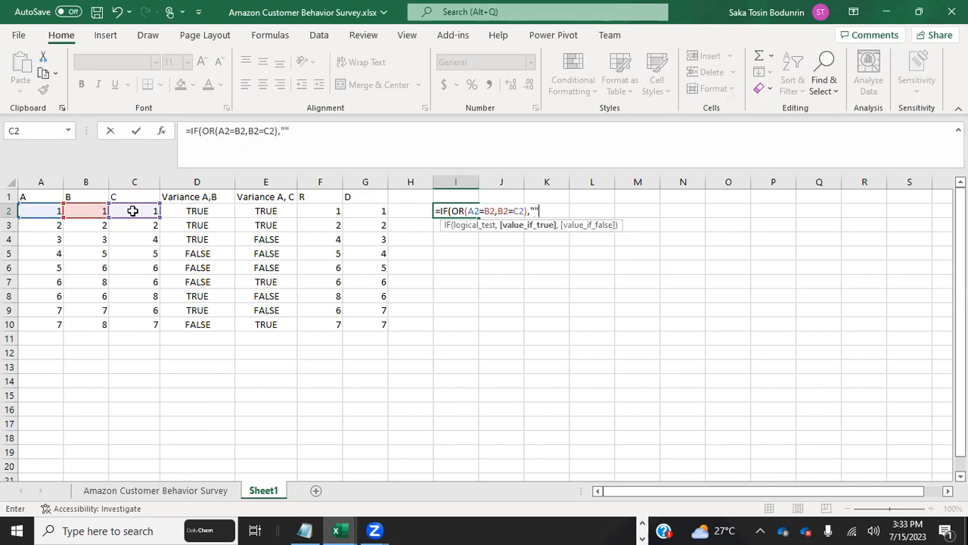
pyautogui.write('Same","')
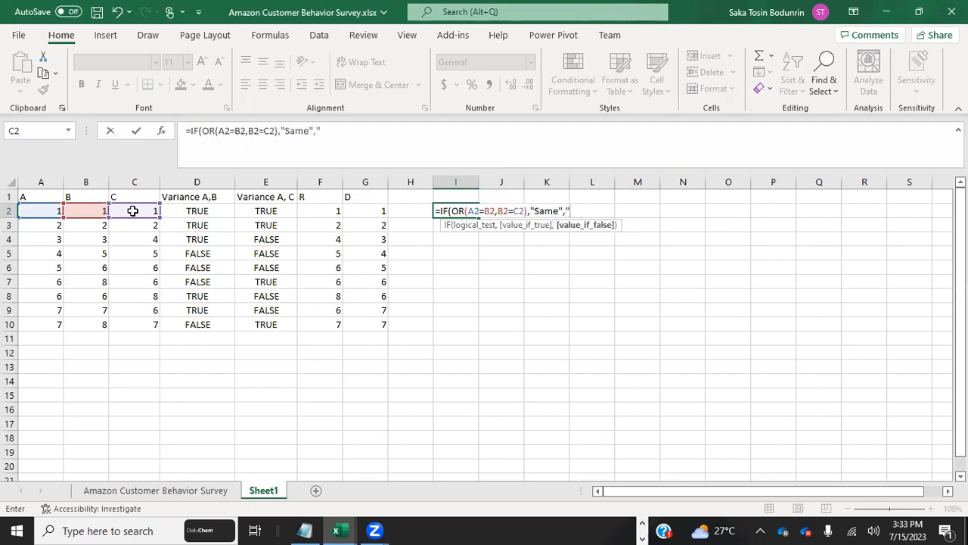
pyautogui.write('Not Same"')
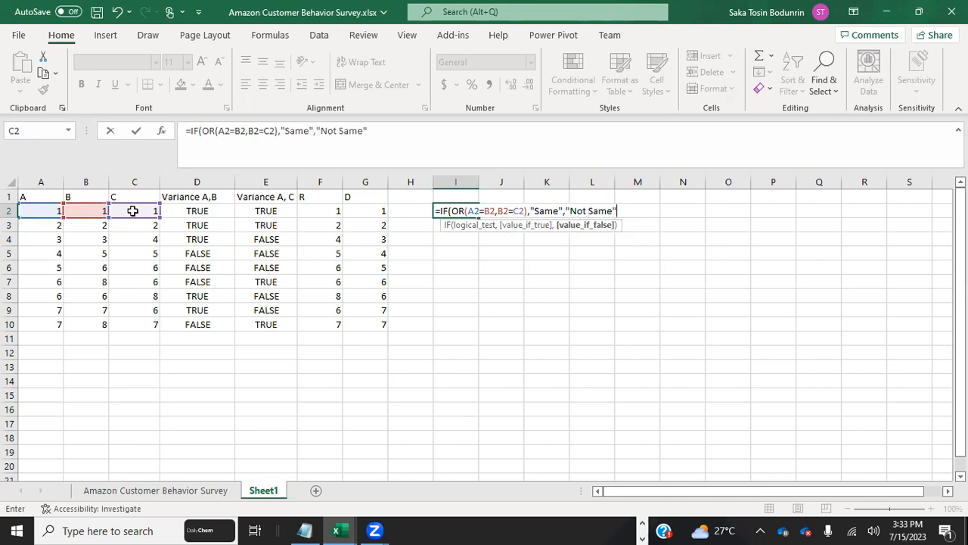
pyautogui.write(')')
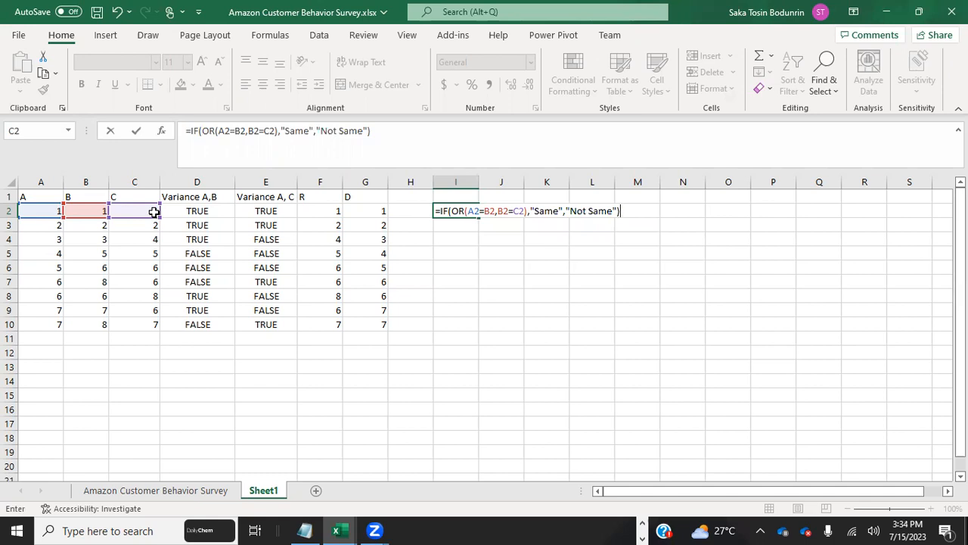
# Extend the IF results in I2 to "Same Value" and "Not Same Value", and commit the formula.
pyautogui.click(558, 212)
pyautogui.write('VI')
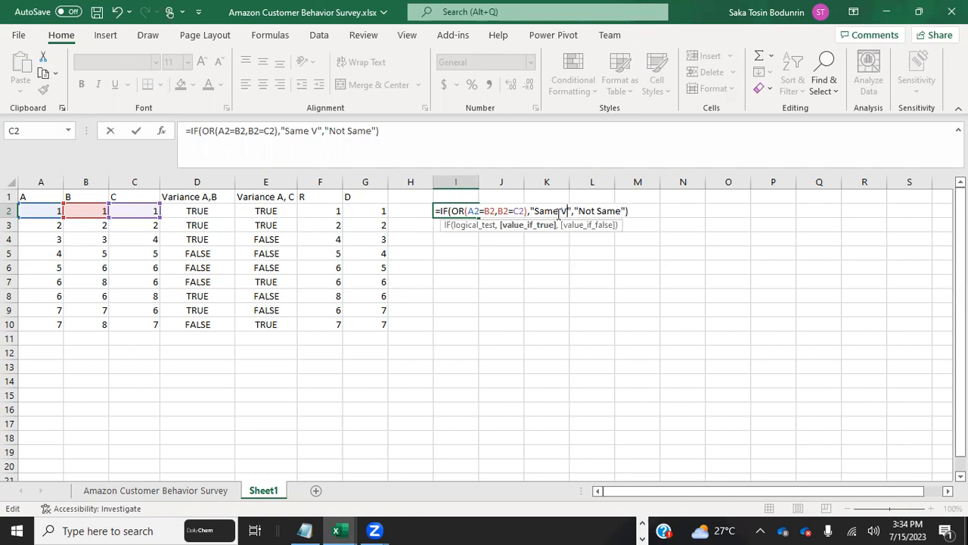
pyautogui.press('BackSpace')
pyautogui.write('ale')
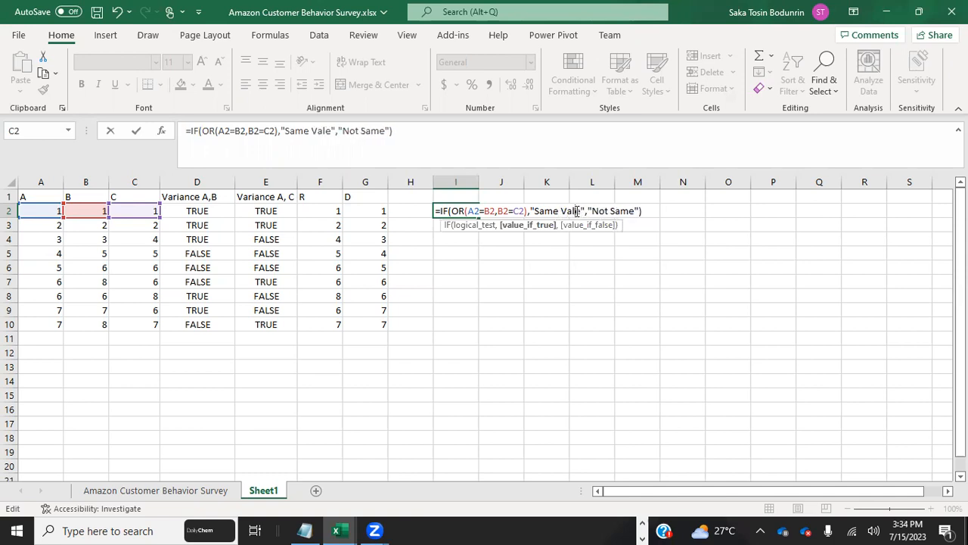
pyautogui.click(577, 211)
pyautogui.write('u')
pyautogui.click(641, 210)
pyautogui.write('Value')
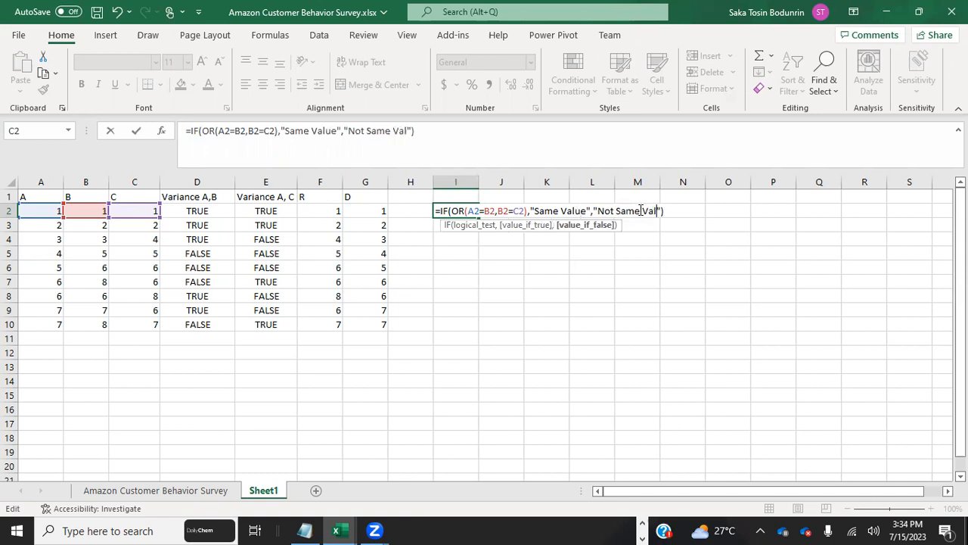
pyautogui.click(689, 213)
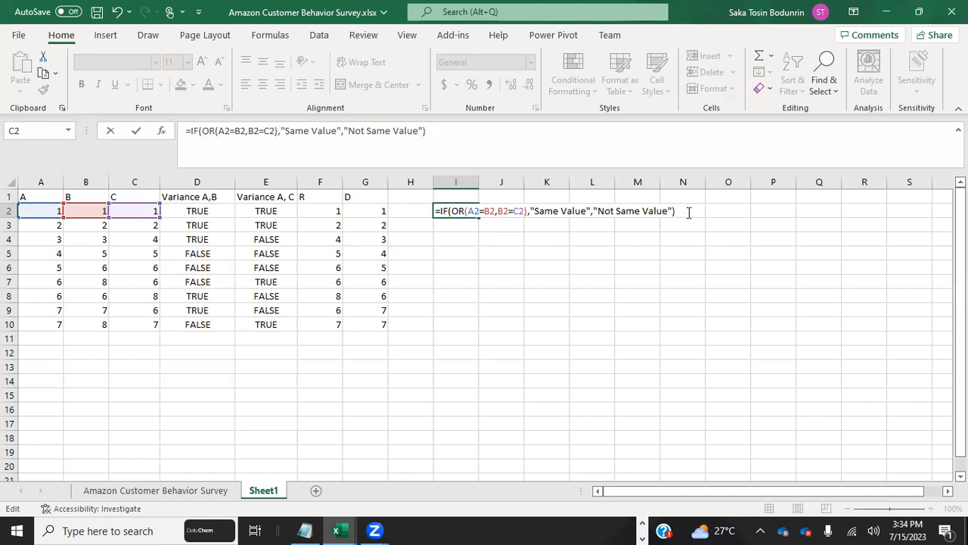
pyautogui.press('Return')
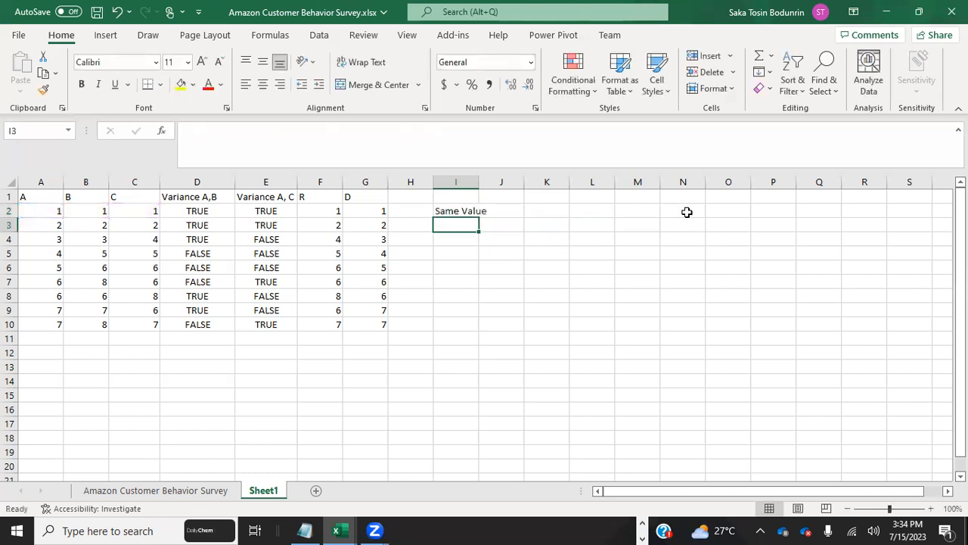
# Fill the IF formula from I2 down to I10 and autofit column I to its contents.
pyautogui.doubleClick(478, 183)
pyautogui.click(463, 212)
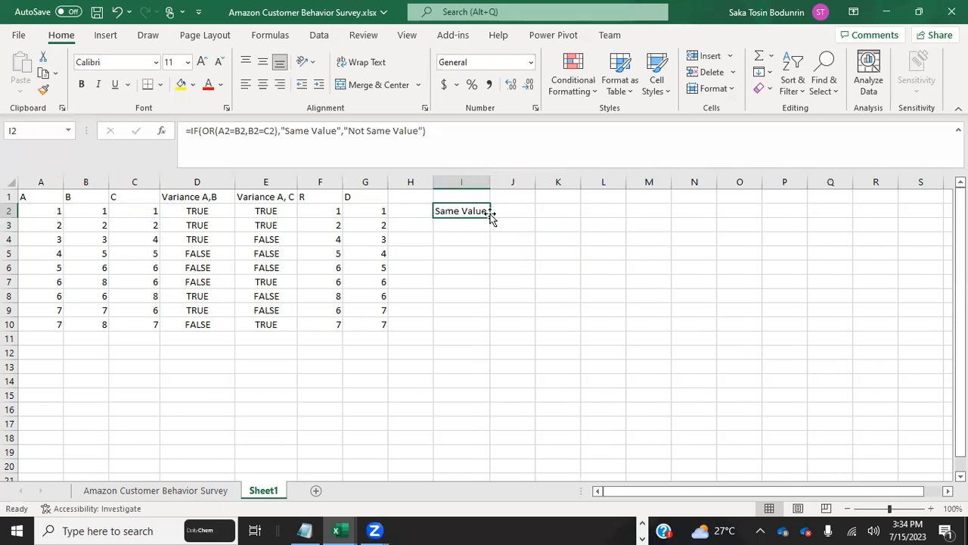
pyautogui.moveTo(489, 217); pyautogui.dragTo(485, 325)
pyautogui.doubleClick(490, 181)
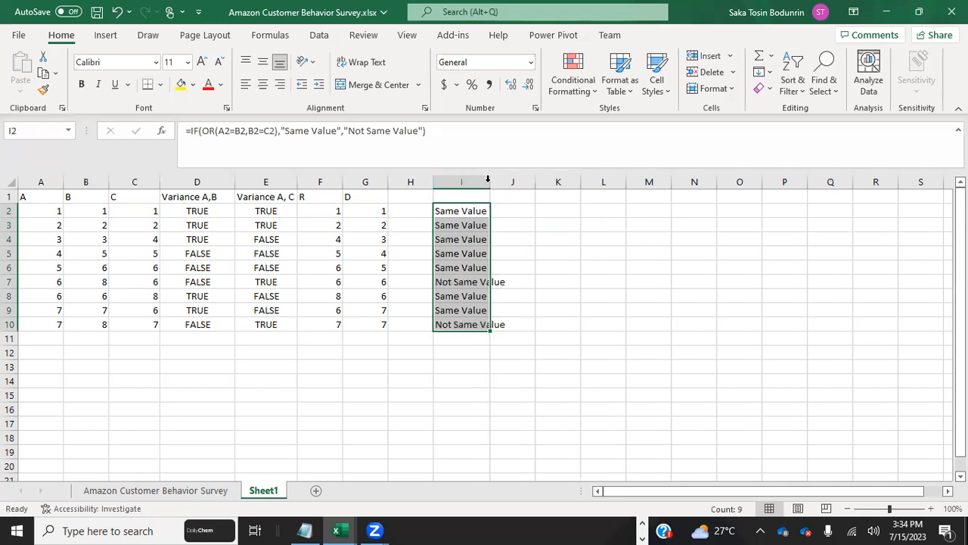
pyautogui.click(484, 282)
pyautogui.click(483, 323)
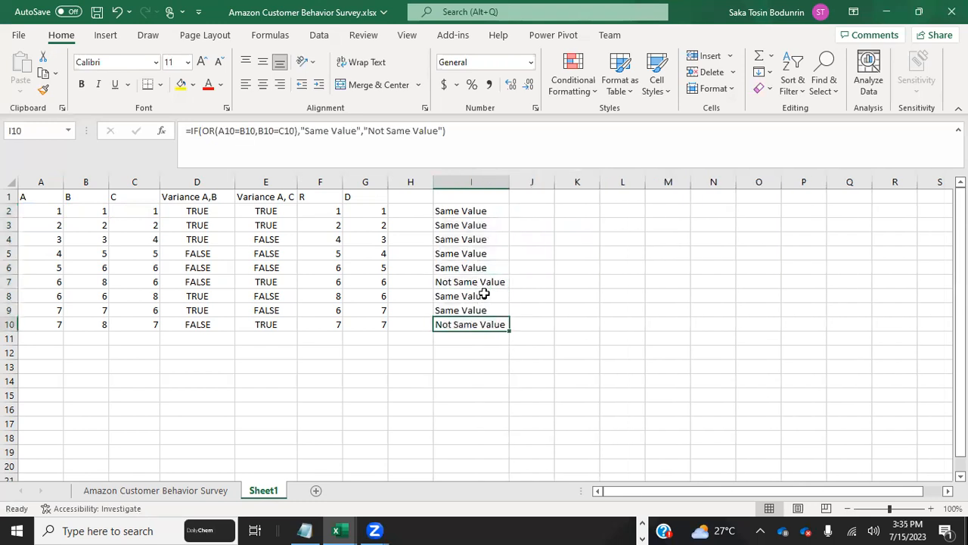
# Add the heading Comparism in cell I1, correcting its spelling.
pyautogui.click(478, 197)
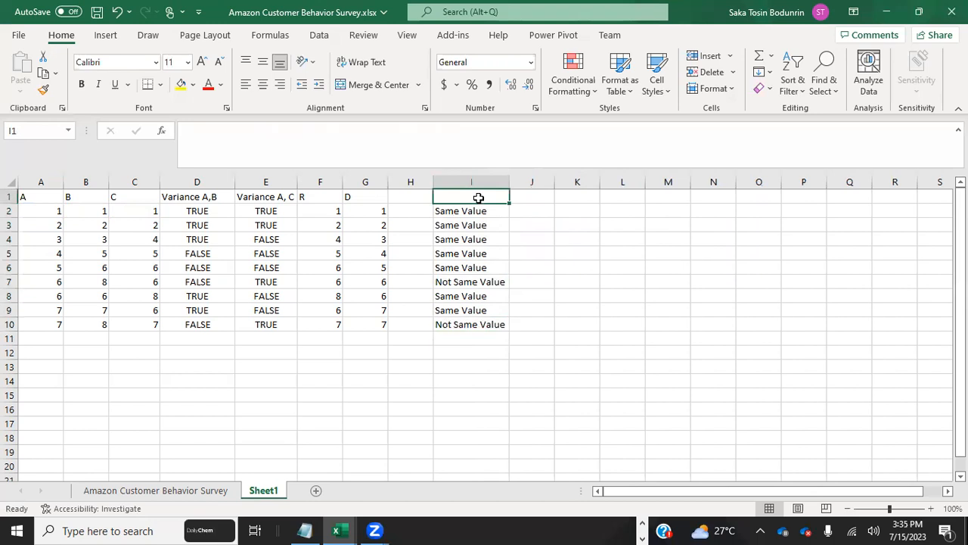
pyautogui.write('Comaprism')
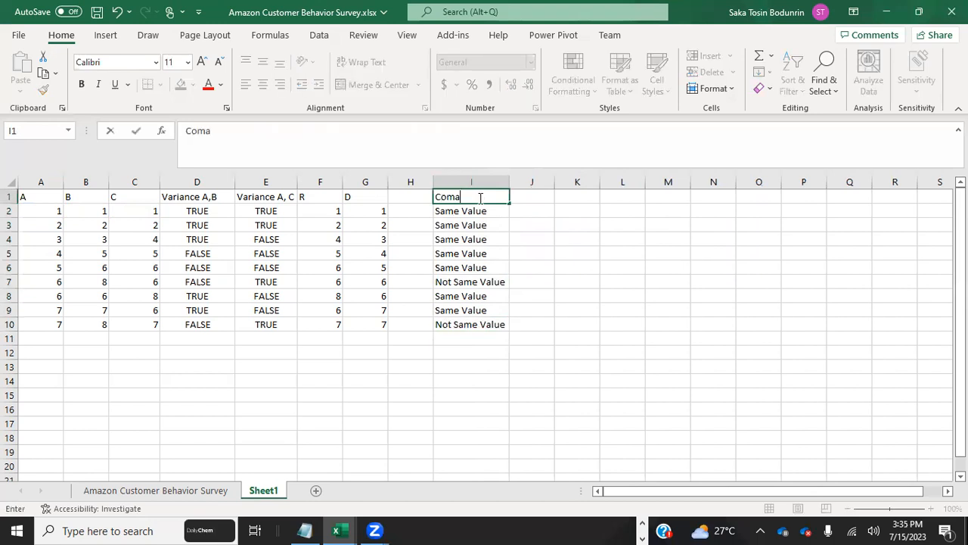
pyautogui.click(622, 310)
pyautogui.click(459, 197)
pyautogui.doubleClick(459, 198)
pyautogui.press('BackSpace')
pyautogui.write('a')
pyautogui.click(574, 274)
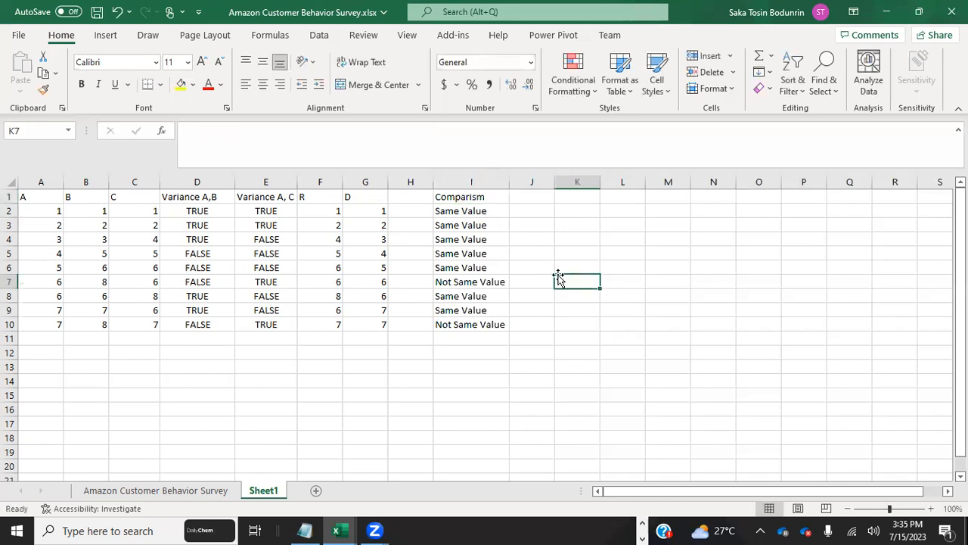
# Add a filter to the Comparism column and exclude Same Value so only Not Same Value rows are shown.
pyautogui.click(474, 195)
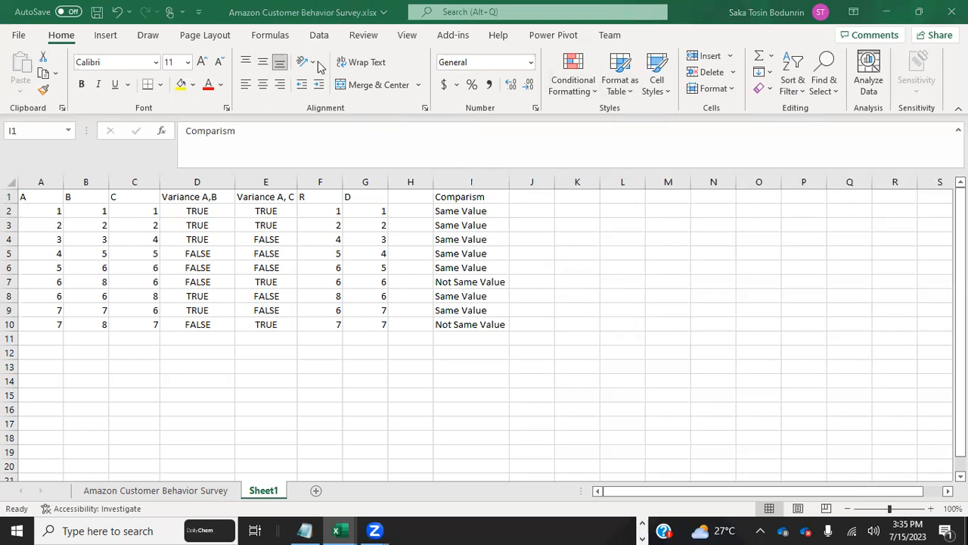
pyautogui.click(314, 35)
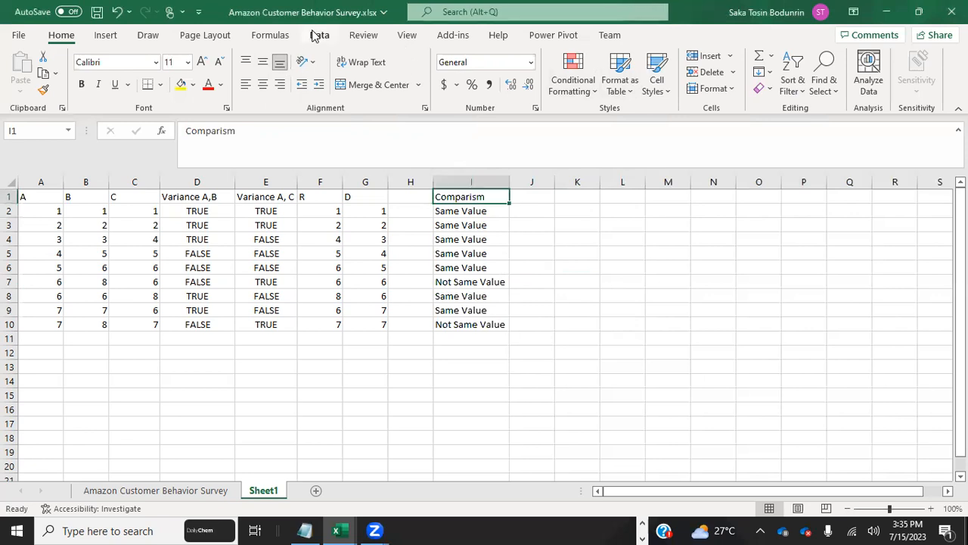
pyautogui.click(316, 36)
pyautogui.click(590, 71)
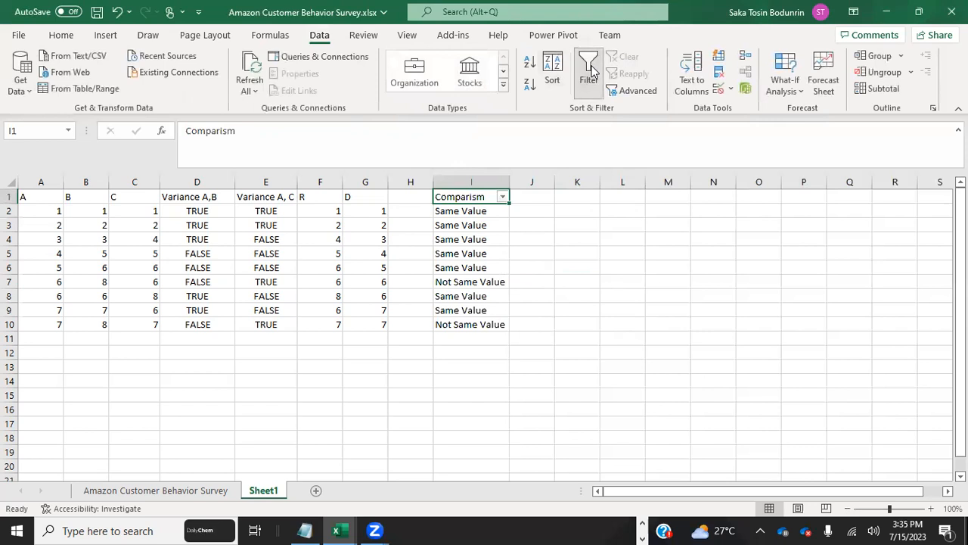
pyautogui.click(503, 197)
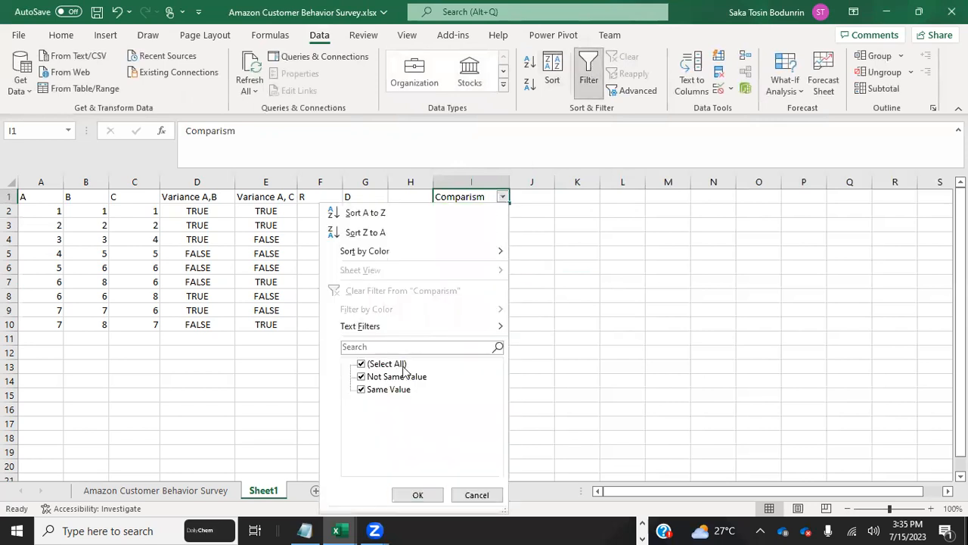
pyautogui.click(361, 389)
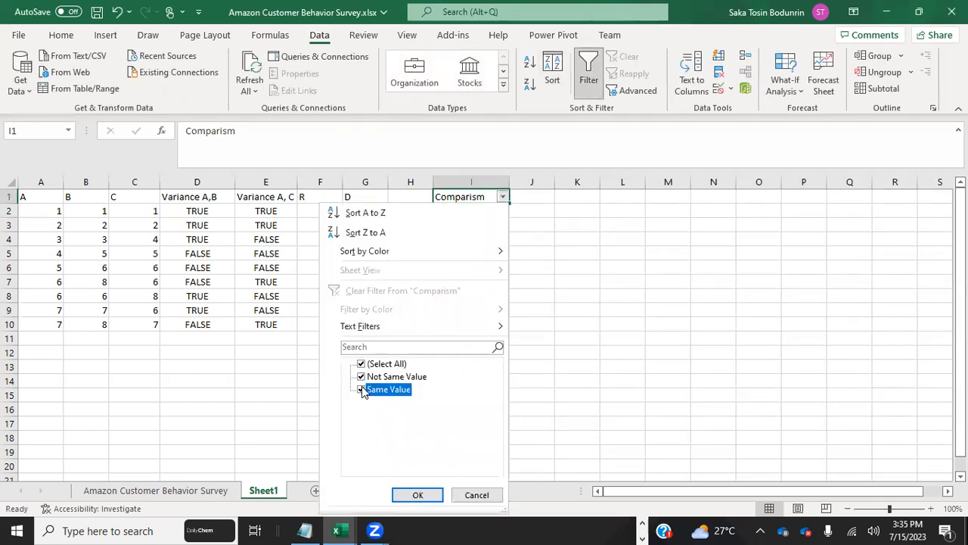
pyautogui.click(409, 495)
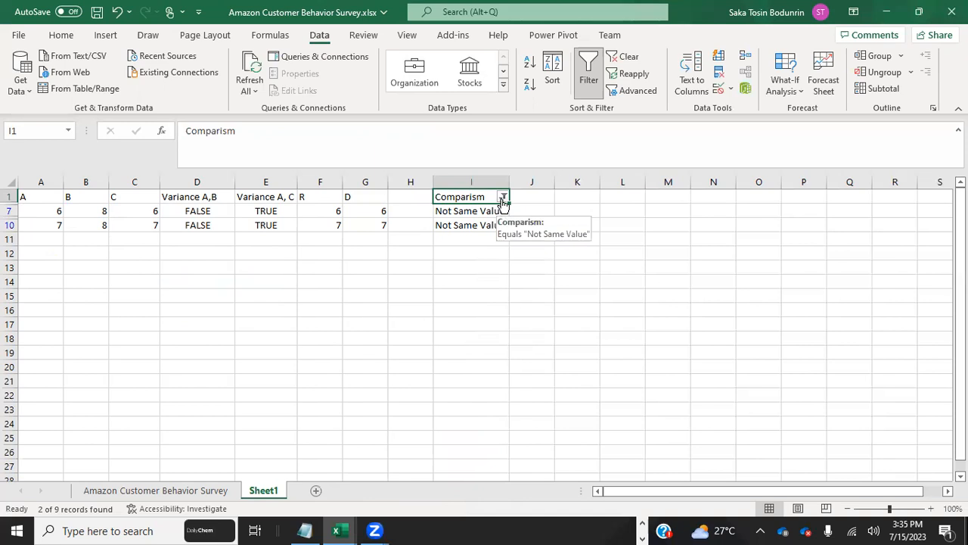
# List the function names OR, AND and IFS in the visible cells M1, M7 and M10.
pyautogui.click(670, 196)
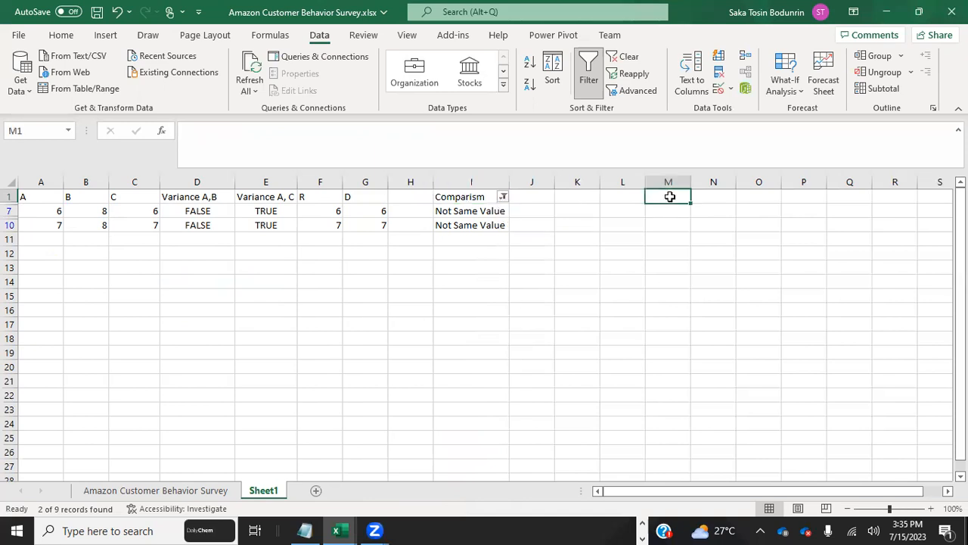
pyautogui.write('OR')
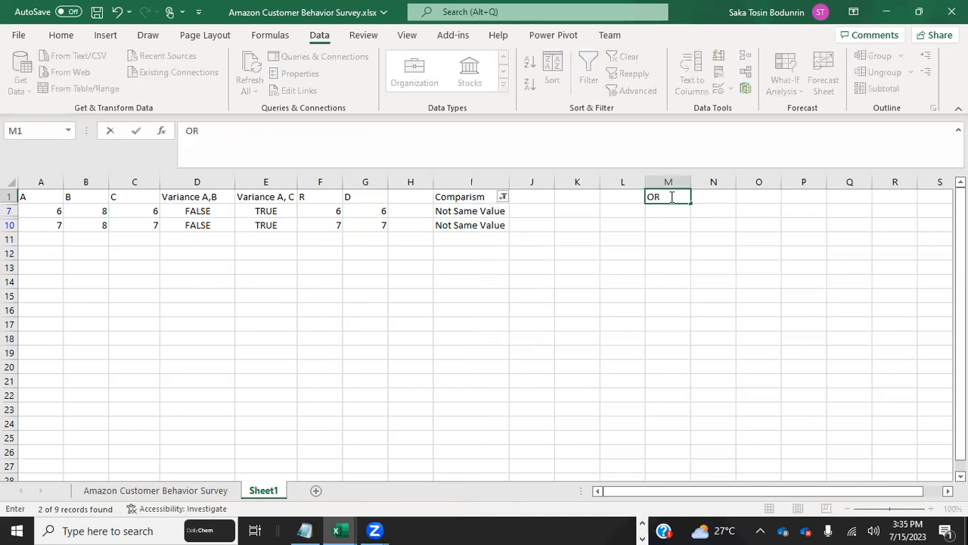
pyautogui.press('Return')
pyautogui.write('AND')
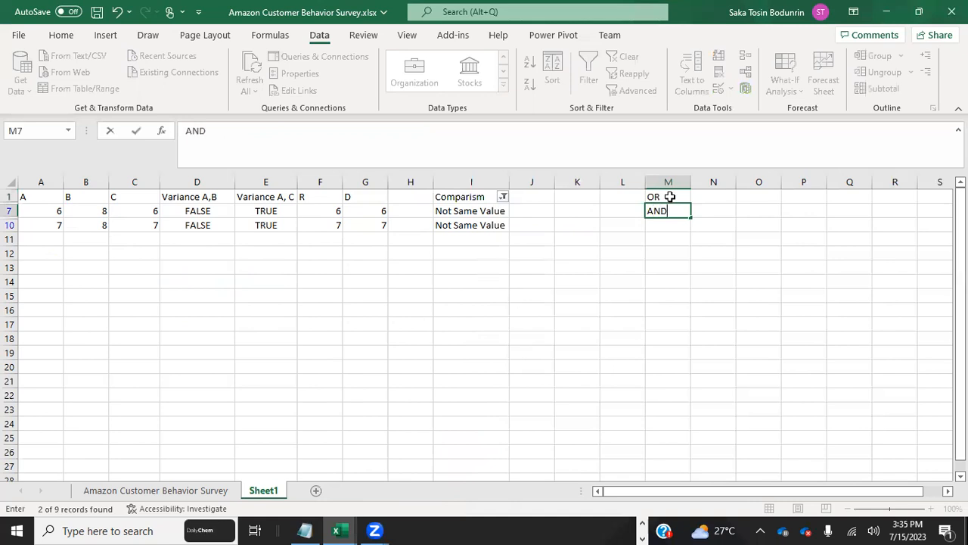
pyautogui.press('Return')
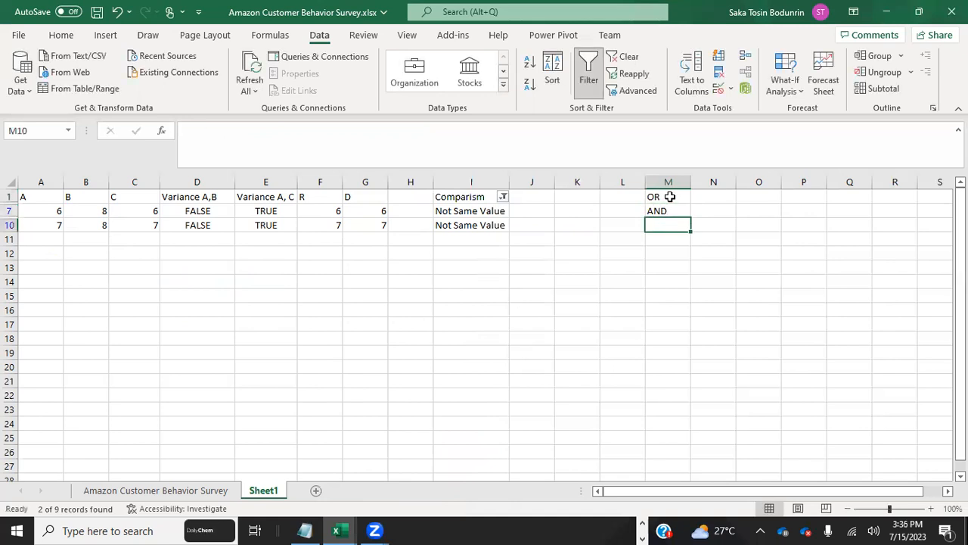
pyautogui.write('IFS')
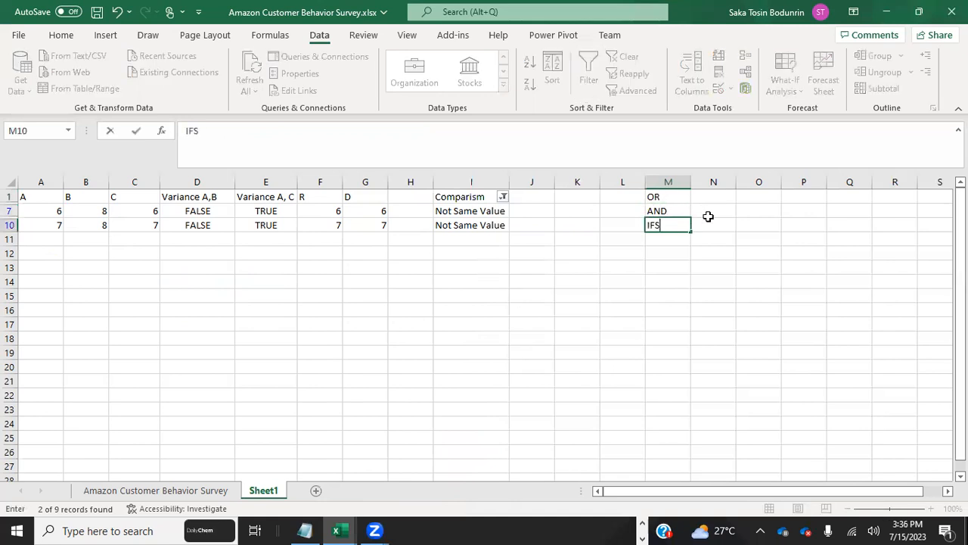
pyautogui.click(712, 224)
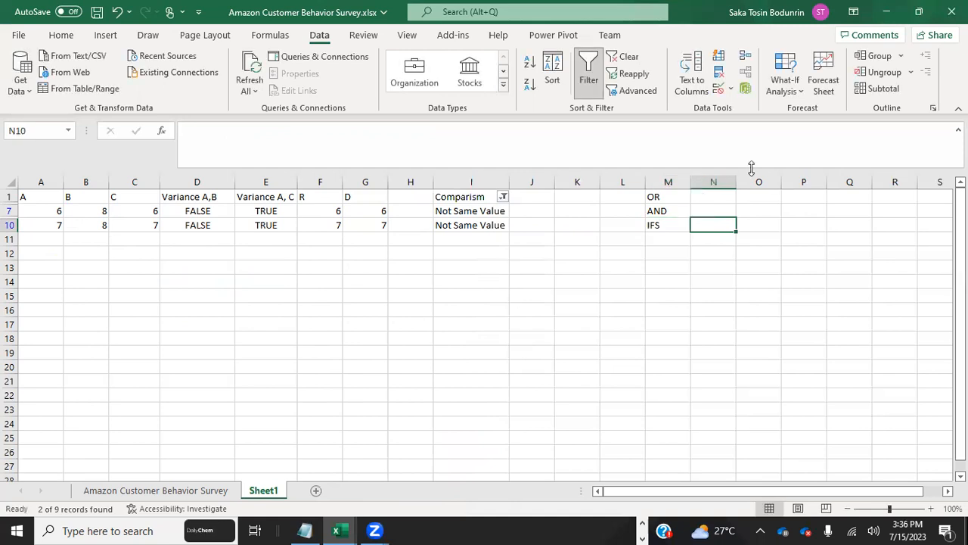